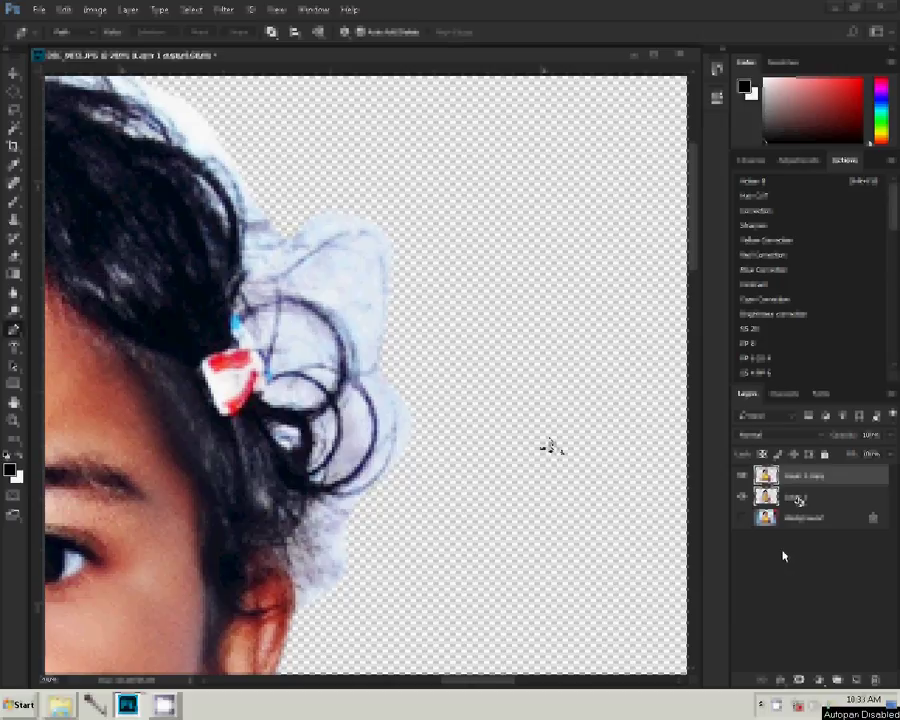
# Set the cut-out copy to Multiply and lighten its bluish hair fringe with a Levels white point.
pyautogui.rightClick(526, 432)
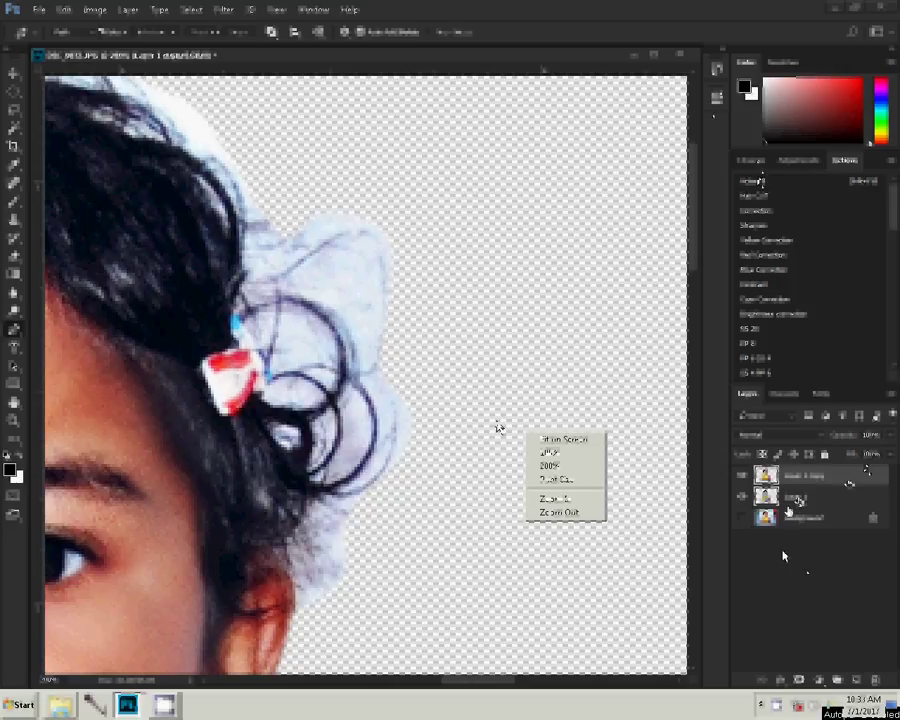
pyautogui.click(786, 436)
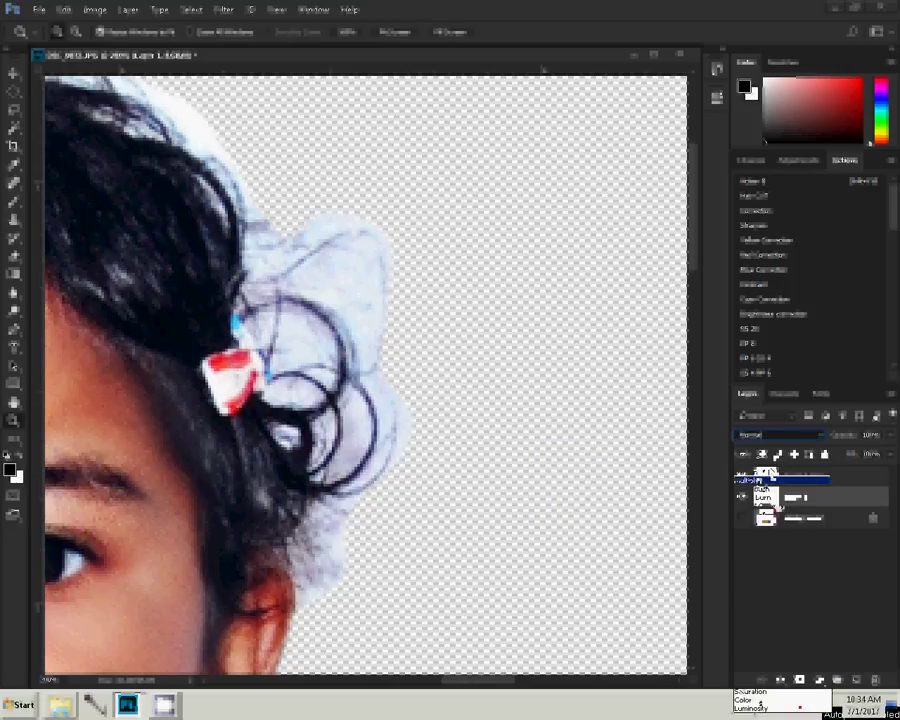
pyautogui.hotkey('ctrl', 'l')
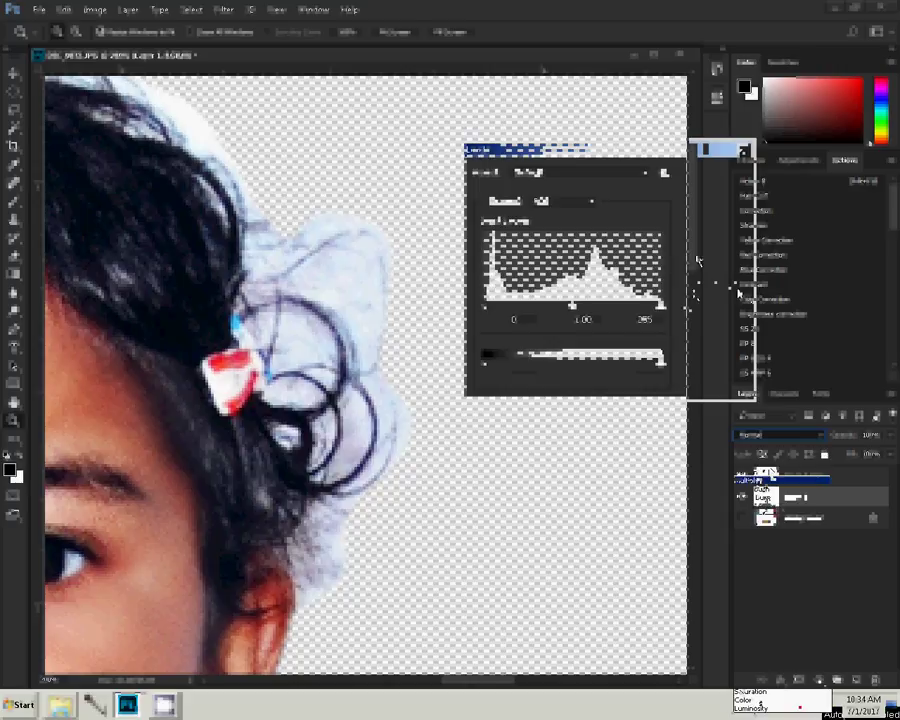
pyautogui.click(305, 345)
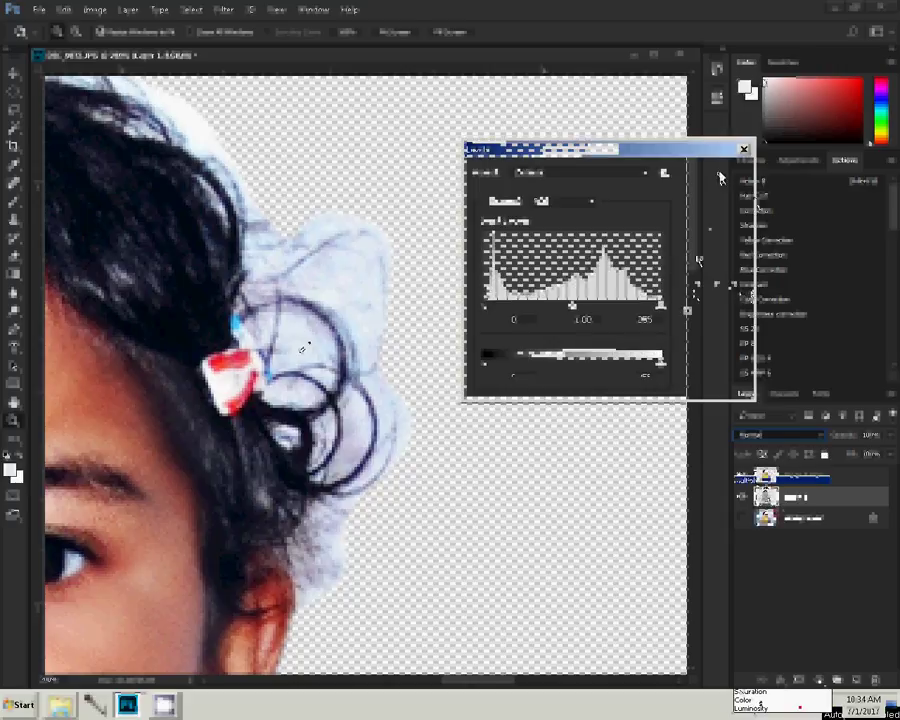
pyautogui.click(720, 177)
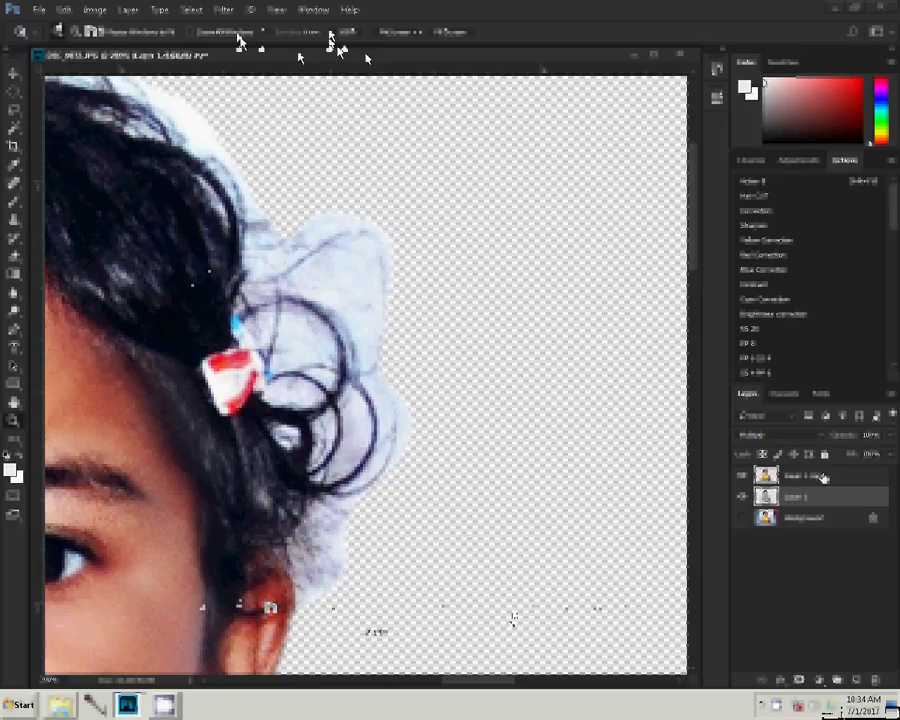
# On Layer 1 copy, erase the faded hair strands beside the bow.
pyautogui.click(800, 476)
pyautogui.press('e')
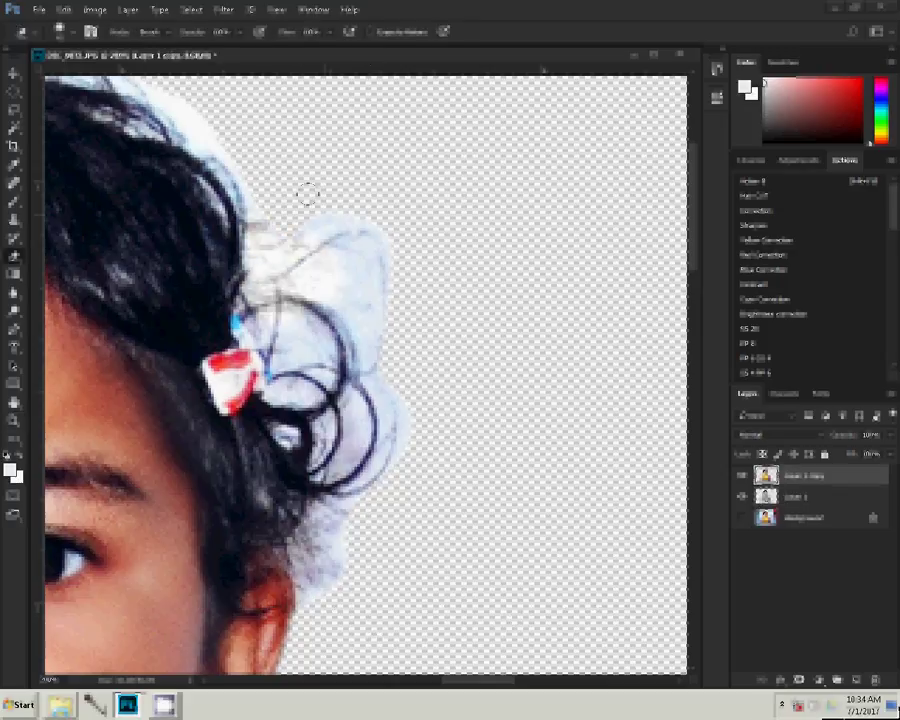
pyautogui.moveTo(311, 191); pyautogui.dragTo(348, 278)
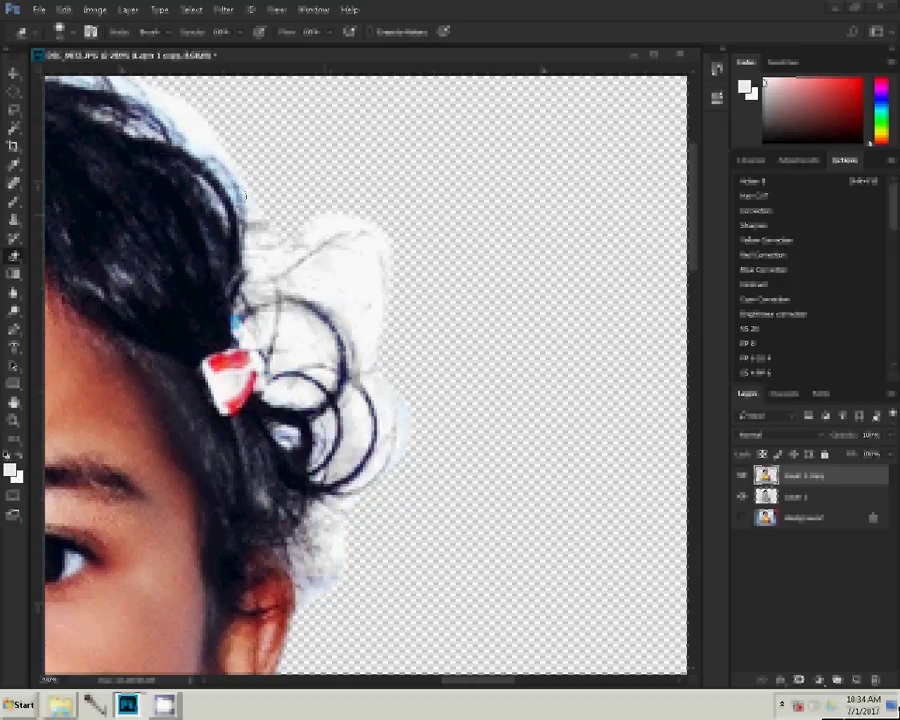
pyautogui.moveTo(243, 196)
pyautogui.mouseDown()
pyautogui.moveTo(393, 333)
pyautogui.moveTo(483, 393)
pyautogui.mouseUp()
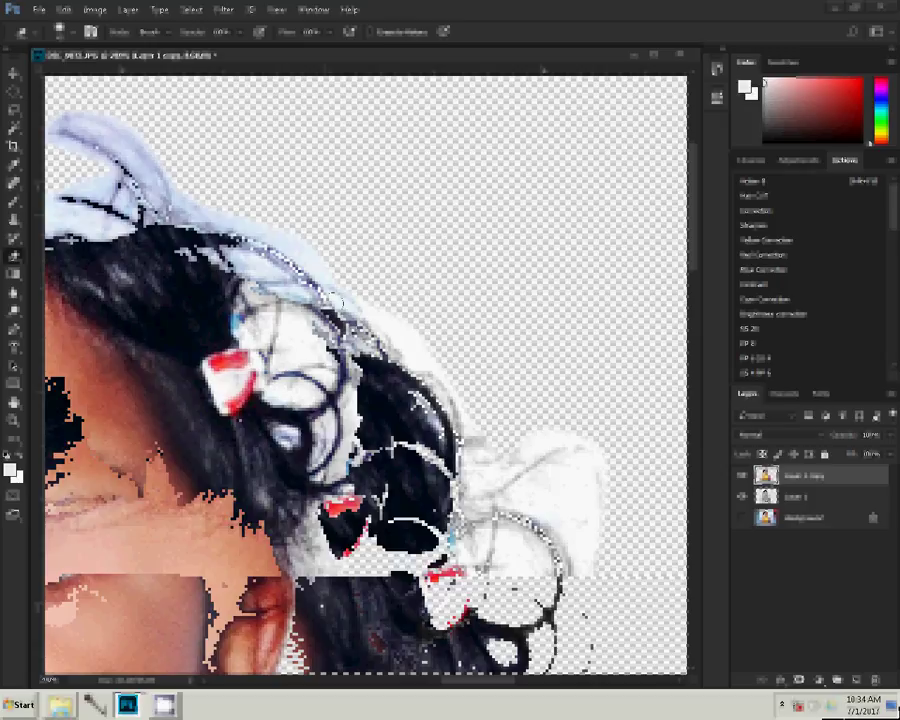
pyautogui.scroll(2, 374, 273)
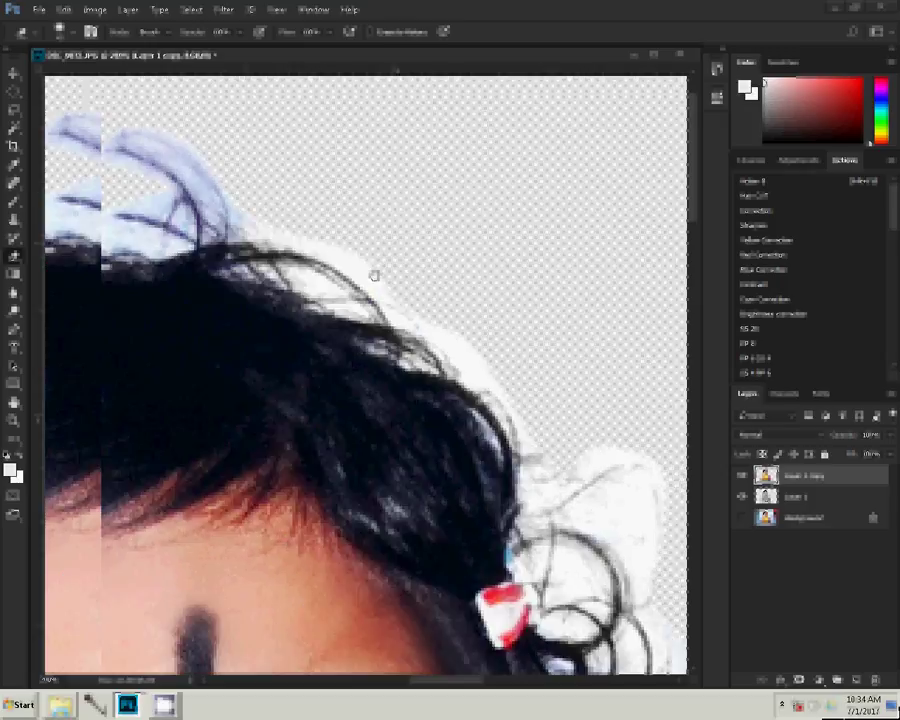
pyautogui.moveTo(261, 211)
pyautogui.mouseDown()
pyautogui.moveTo(298, 190)
pyautogui.moveTo(341, 263)
pyautogui.mouseUp()
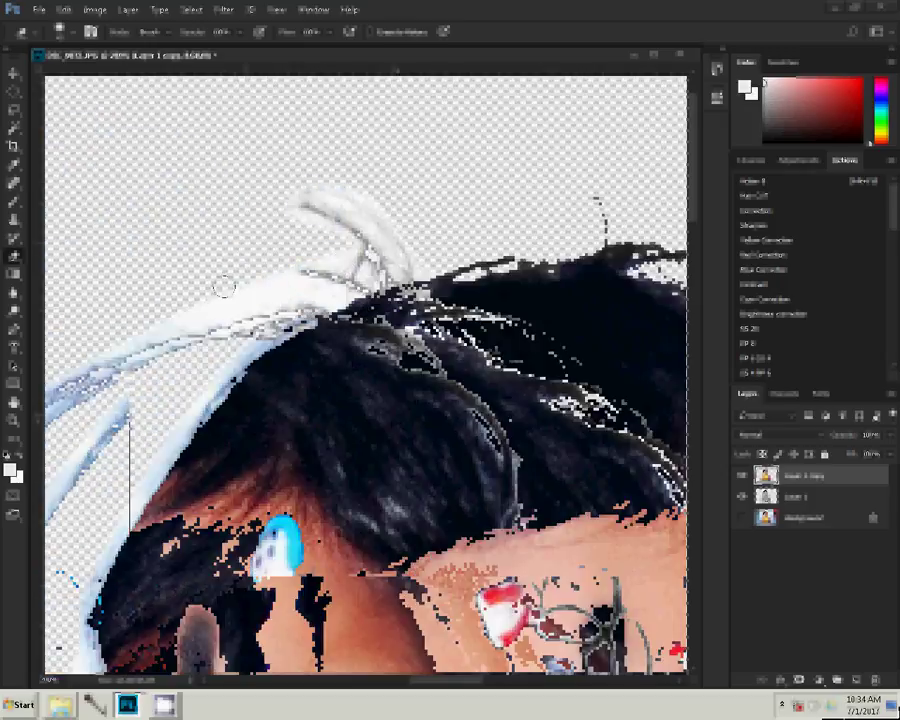
# Erase the bluish-white fringe below the hair and near the ear with a smaller brush, then fit on screen.
pyautogui.moveTo(221, 281)
pyautogui.mouseDown()
pyautogui.moveTo(351, 256)
pyautogui.moveTo(266, 280)
pyautogui.mouseUp()
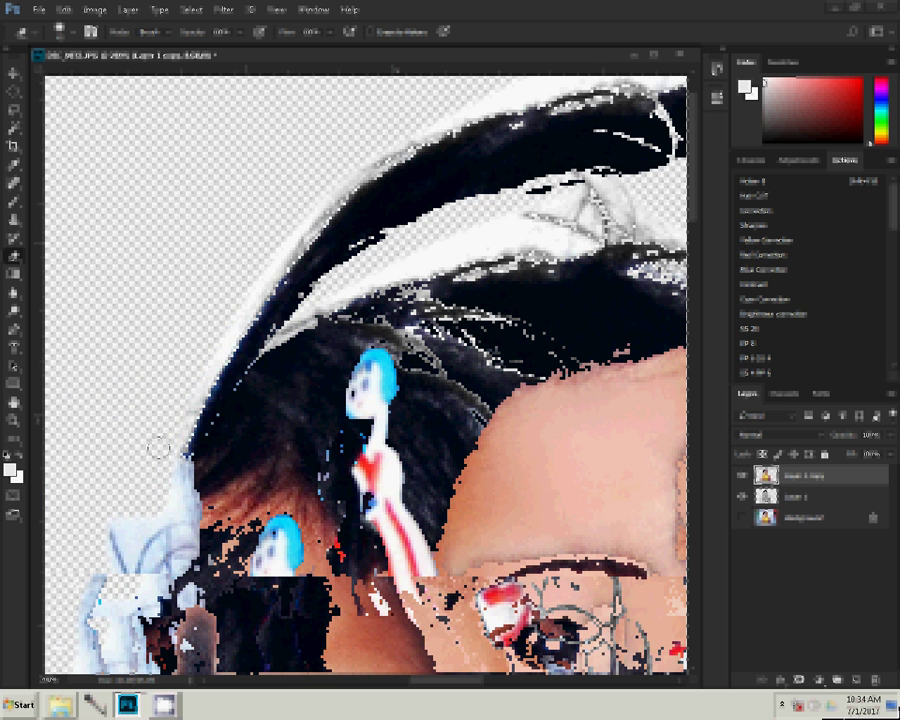
pyautogui.moveTo(160, 448); pyautogui.dragTo(195, 263)
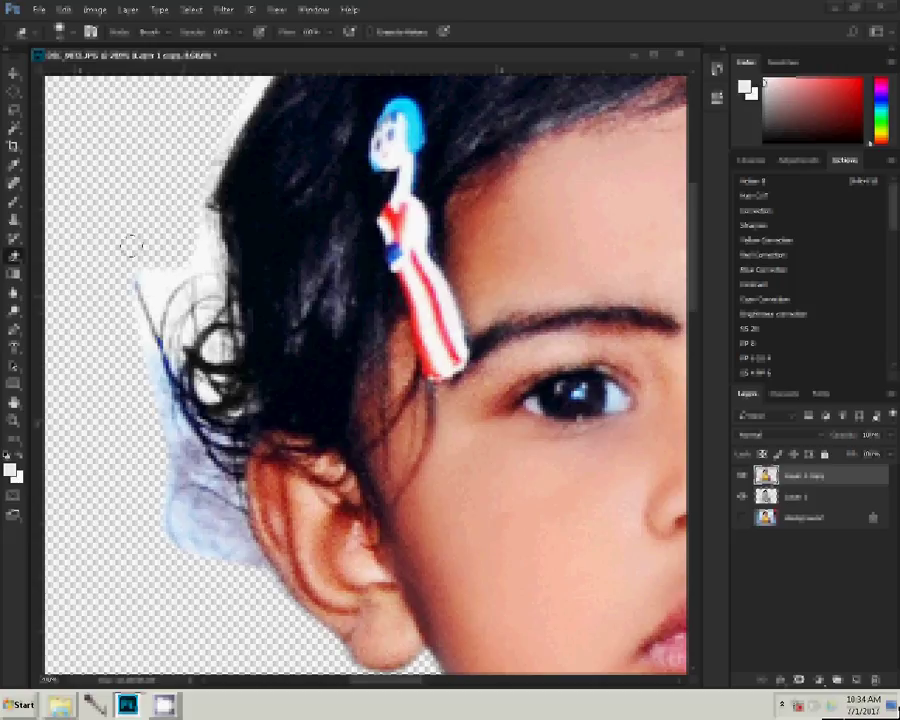
pyautogui.moveTo(200, 480); pyautogui.dragTo(185, 510)
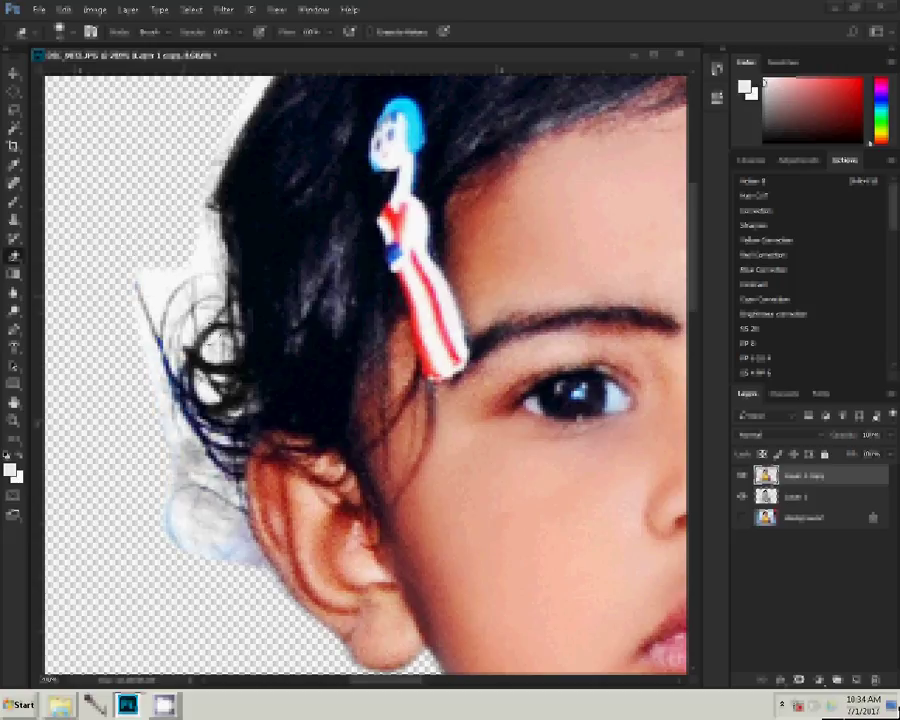
pyautogui.moveTo(197, 541); pyautogui.dragTo(217, 545)
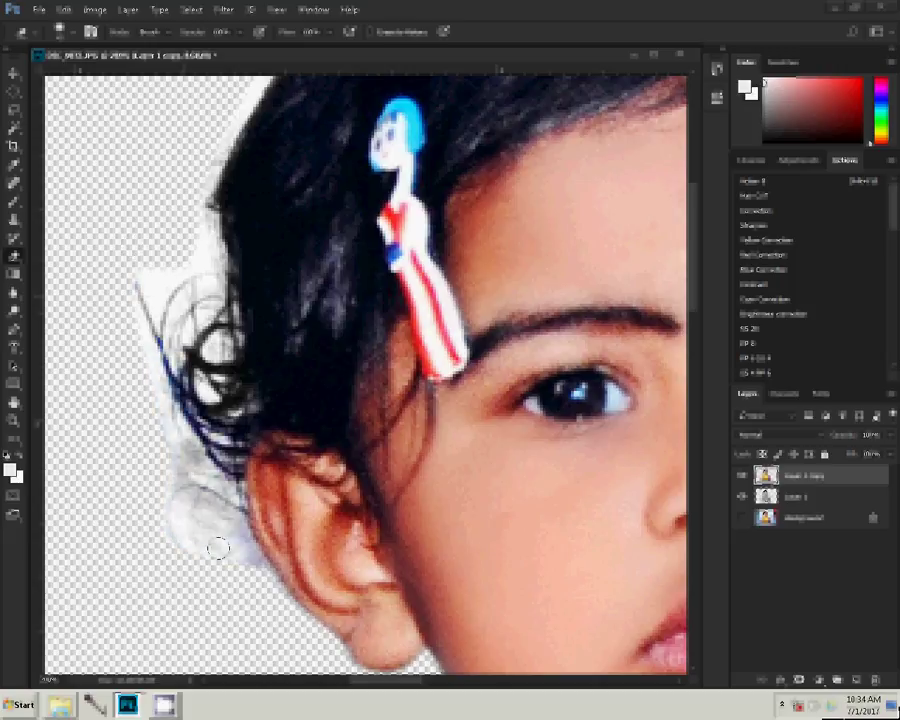
pyautogui.press('[')
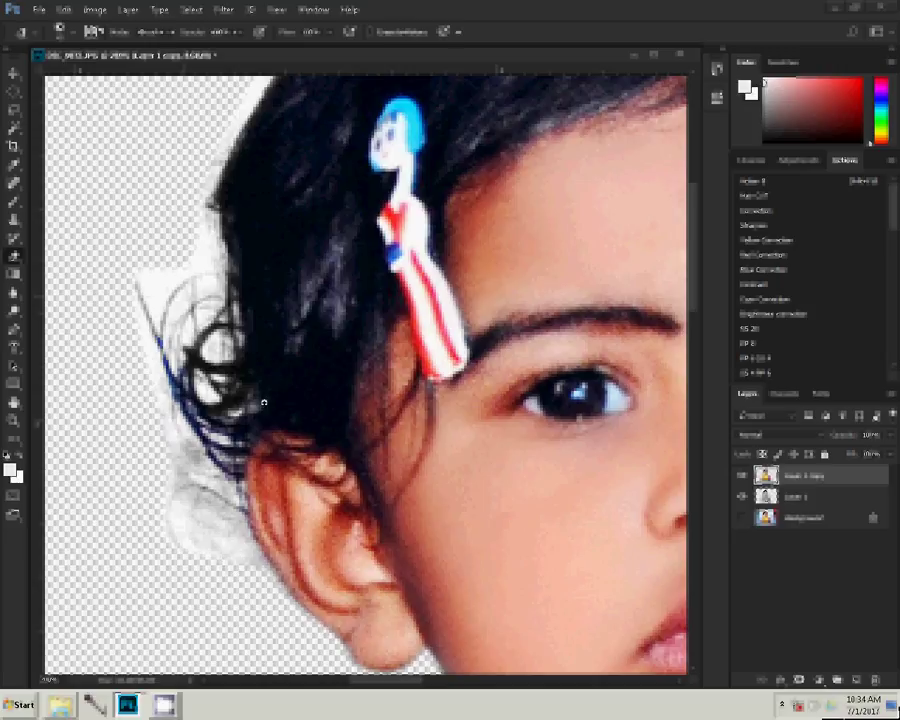
pyautogui.press('z')
pyautogui.rightClick(285, 405)
pyautogui.click(320, 420)
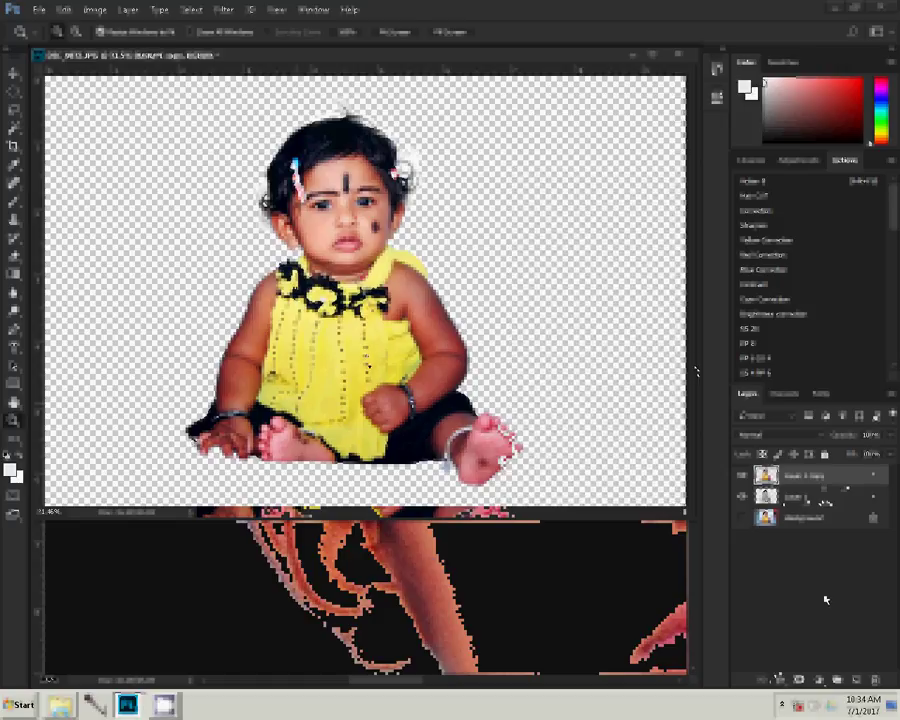
# Zoom out from the baby cut-out and open the Windows Computer window.
pyautogui.hotkey('ctrl', '-')
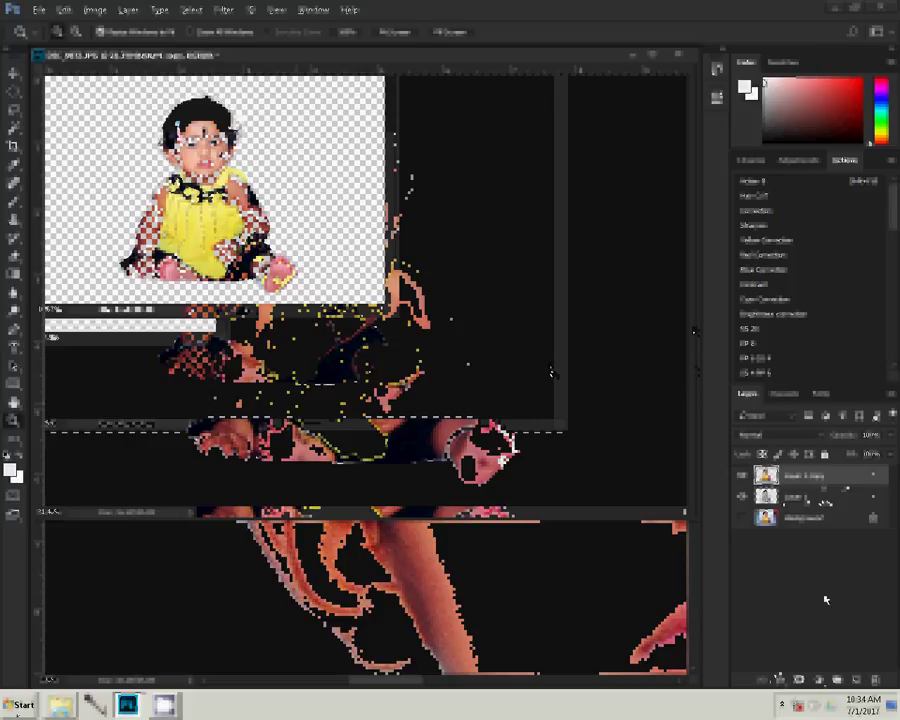
pyautogui.click(12, 706)
pyautogui.click(213, 498)
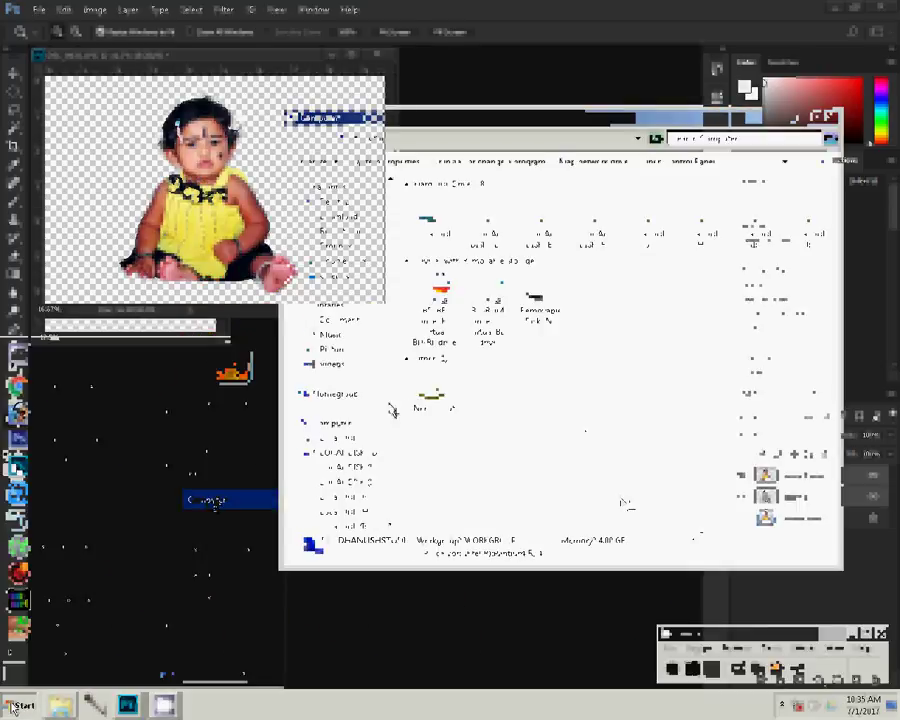
# Open scenery image 97 from the scenery images folder on Local Disk (J:) into Photoshop.
pyautogui.click(364, 464)
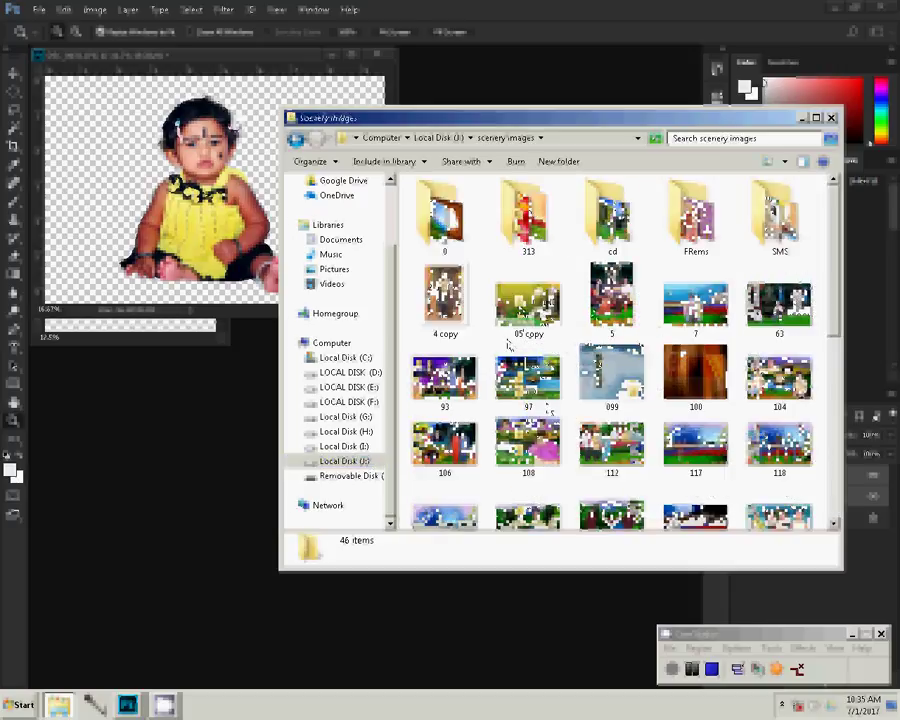
pyautogui.click(528, 380)
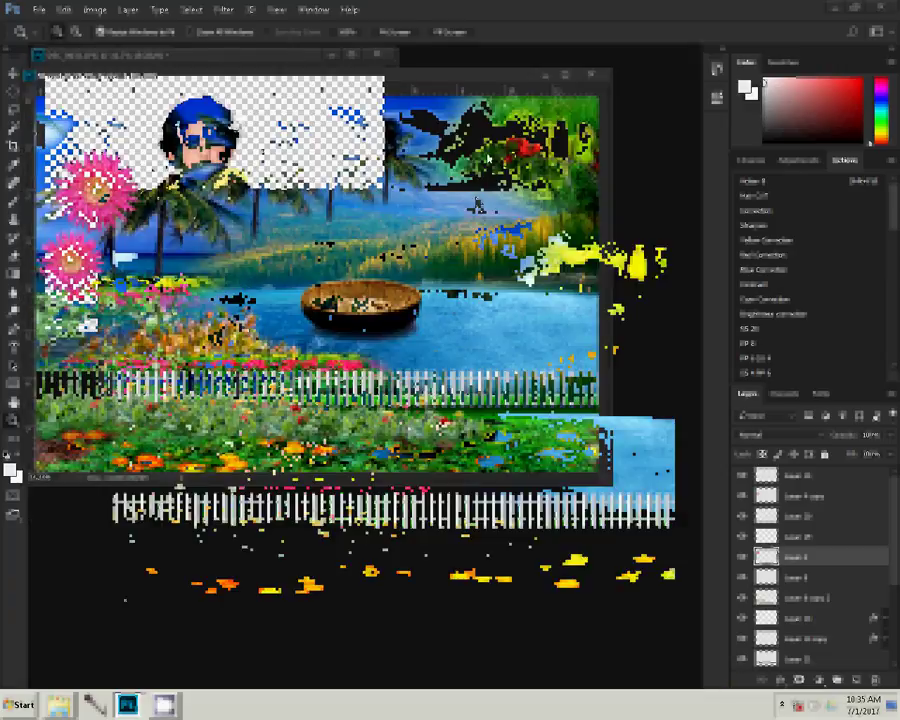
pyautogui.click(50, 654)
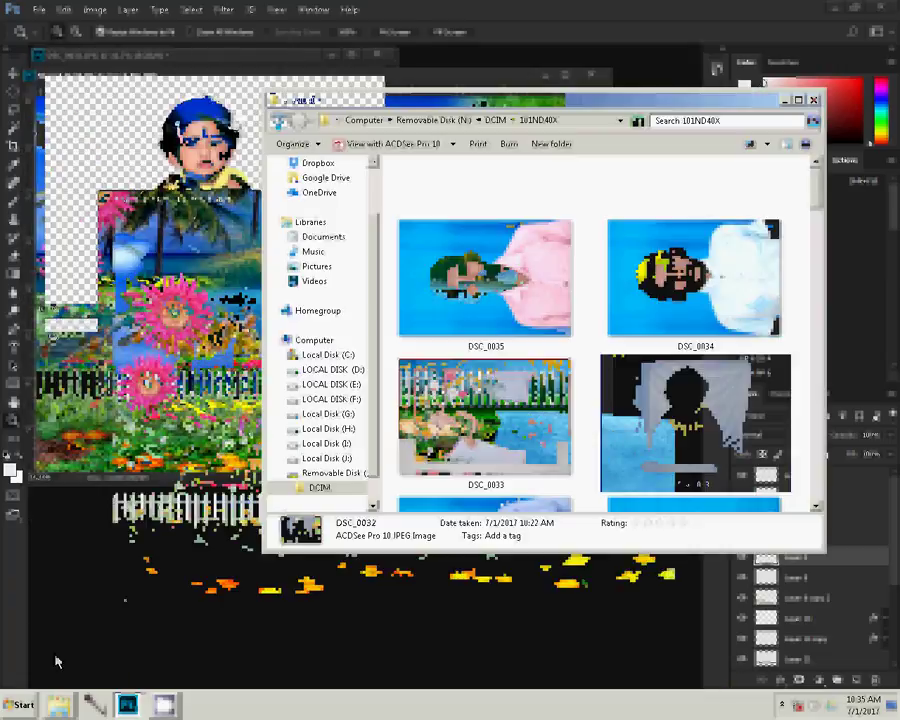
pyautogui.click(59, 704)
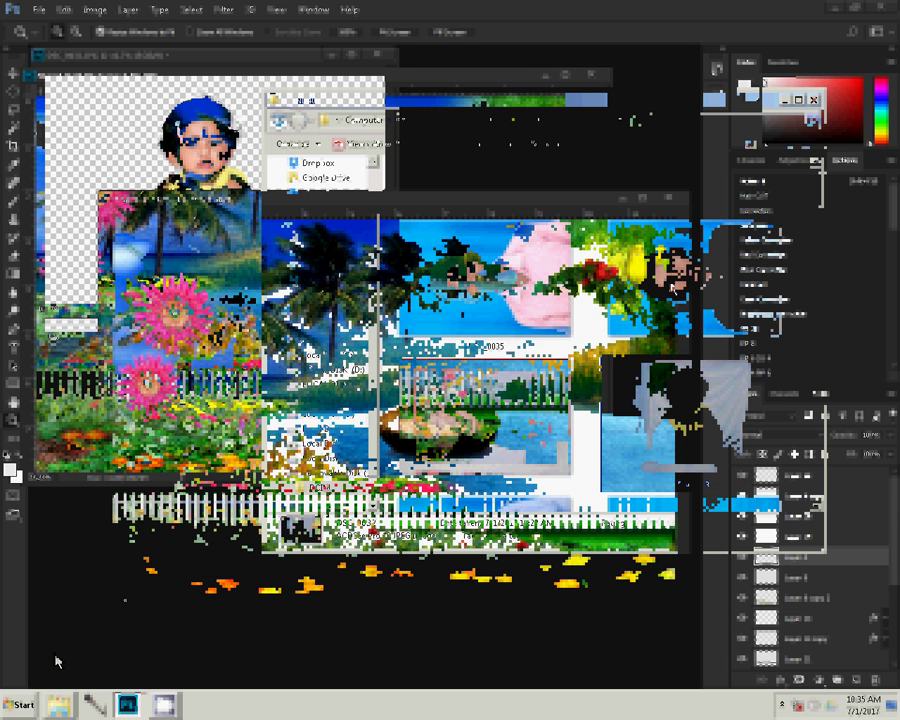
pyautogui.click(50, 675)
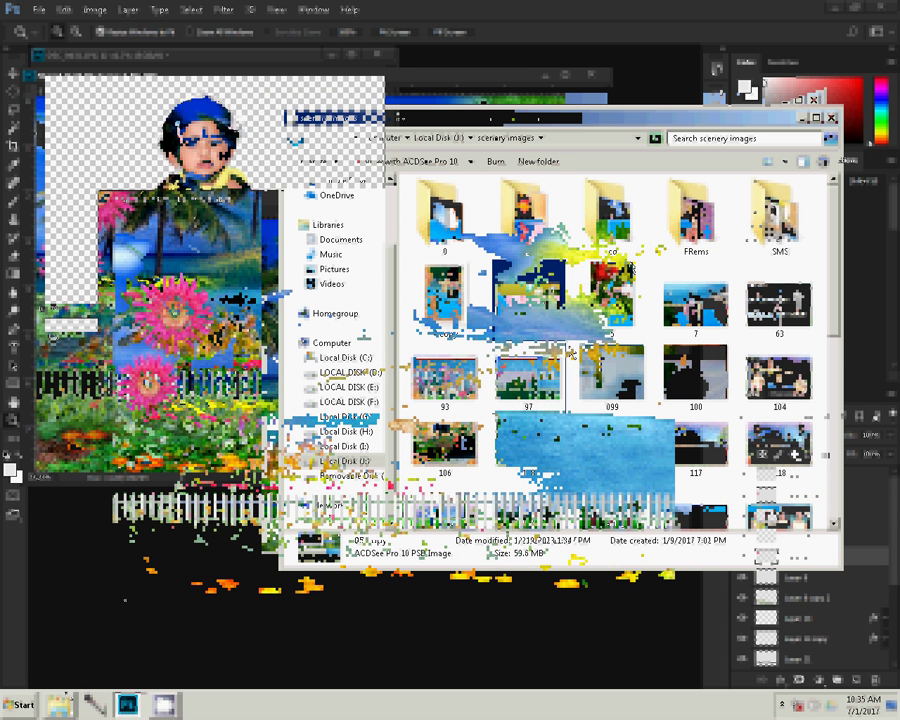
pyautogui.click(605, 80)
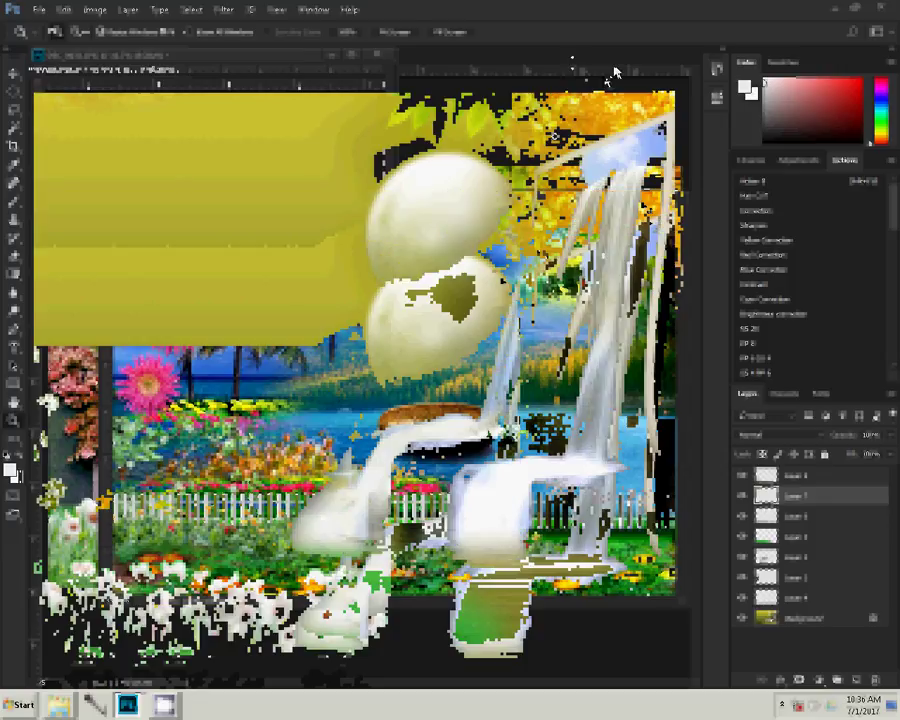
# Toggle the waterfall background layer's visibility with the Move tool active.
pyautogui.press('v')
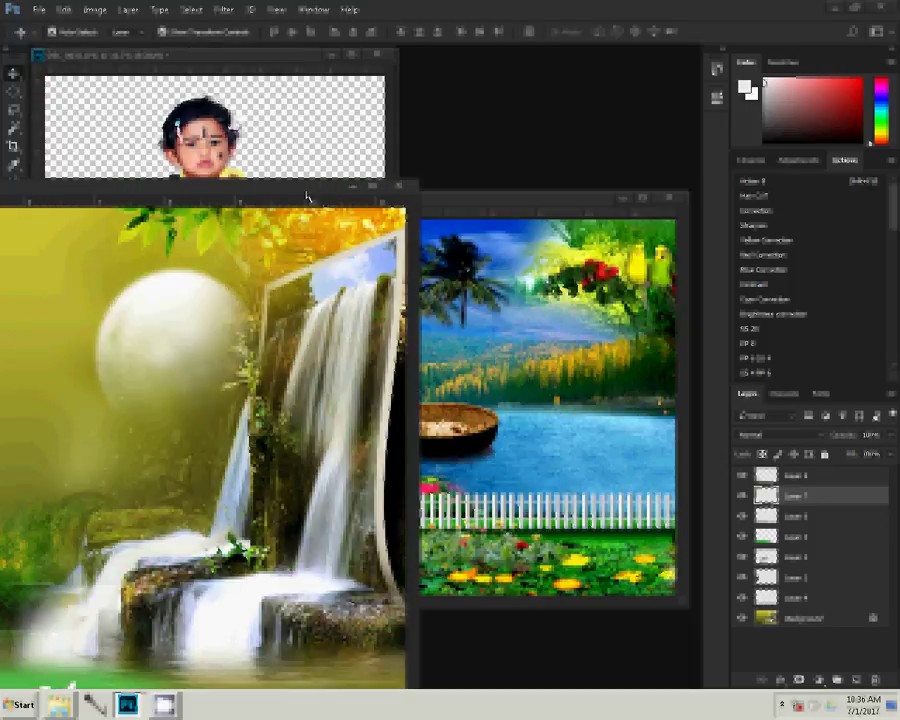
pyautogui.click(742, 617)
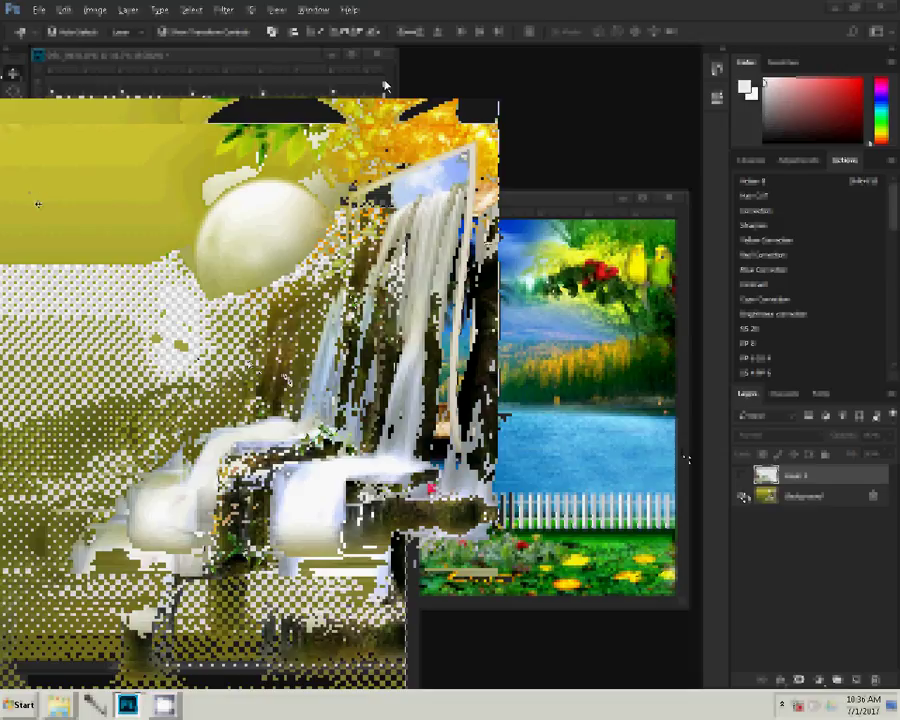
pyautogui.press('p')
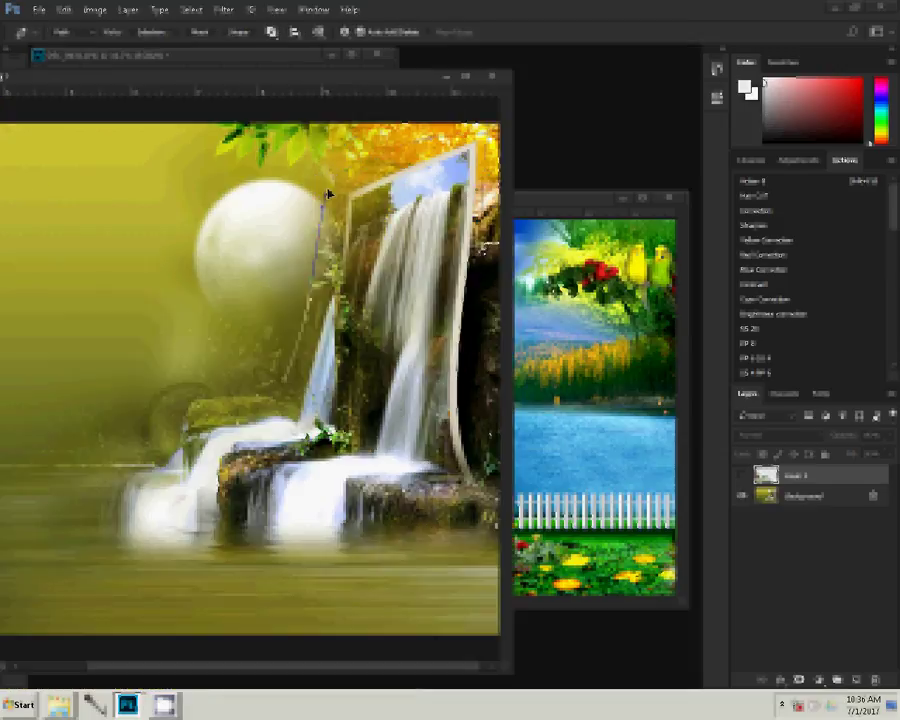
# Trace a path around the waterfall and its rocks and turn it into a 2 px feathered selection.
pyautogui.click(87, 568)
pyautogui.click(84, 517)
pyautogui.click(228, 373)
pyautogui.click(295, 387)
pyautogui.rightClick(312, 296)
pyautogui.click(381, 373)
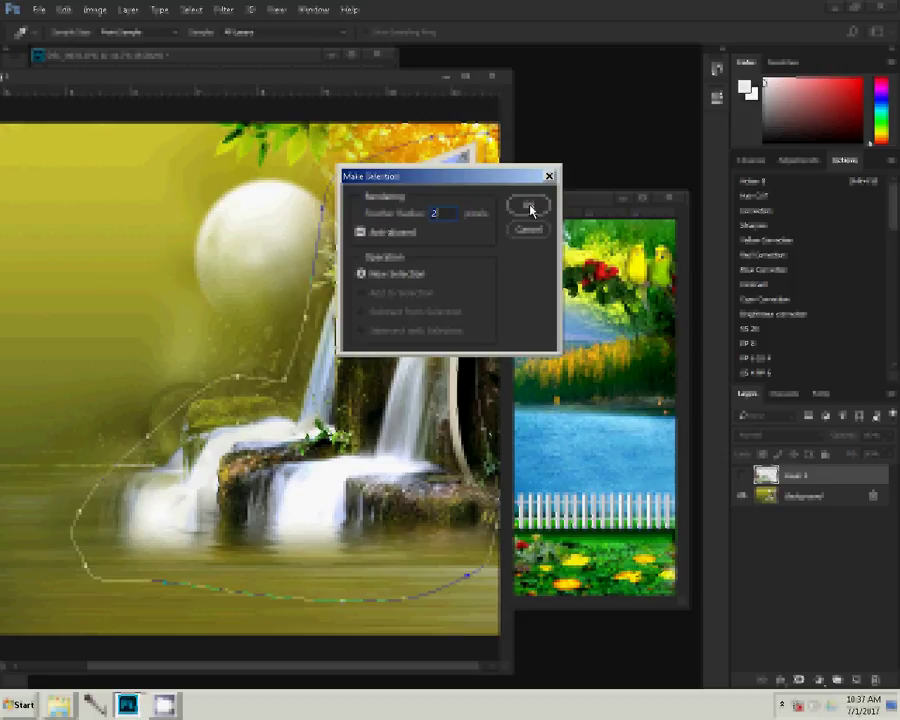
pyautogui.click(530, 206)
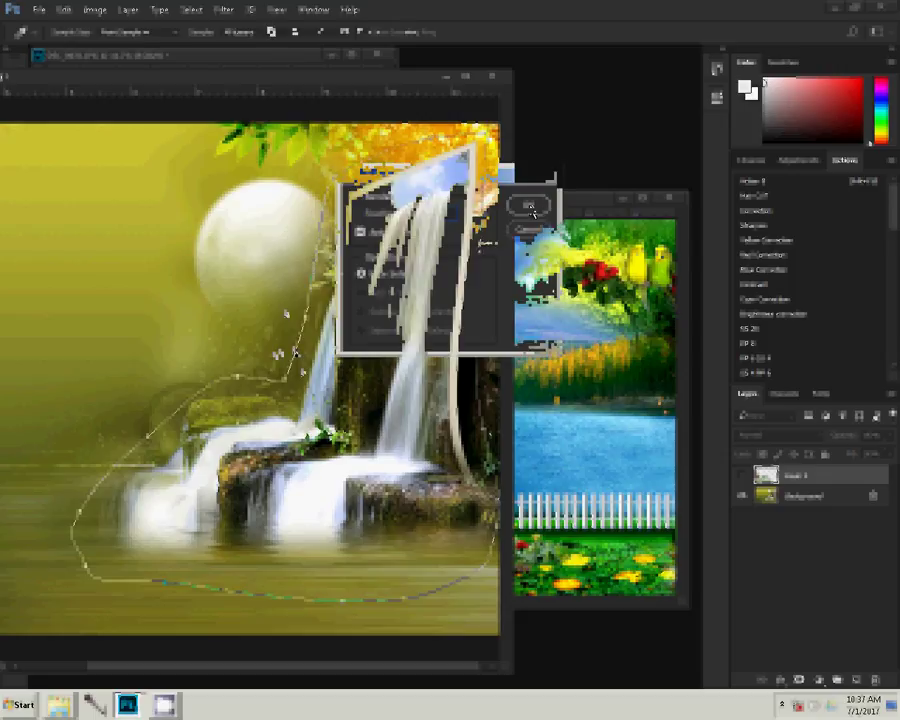
pyautogui.rightClick(287, 321)
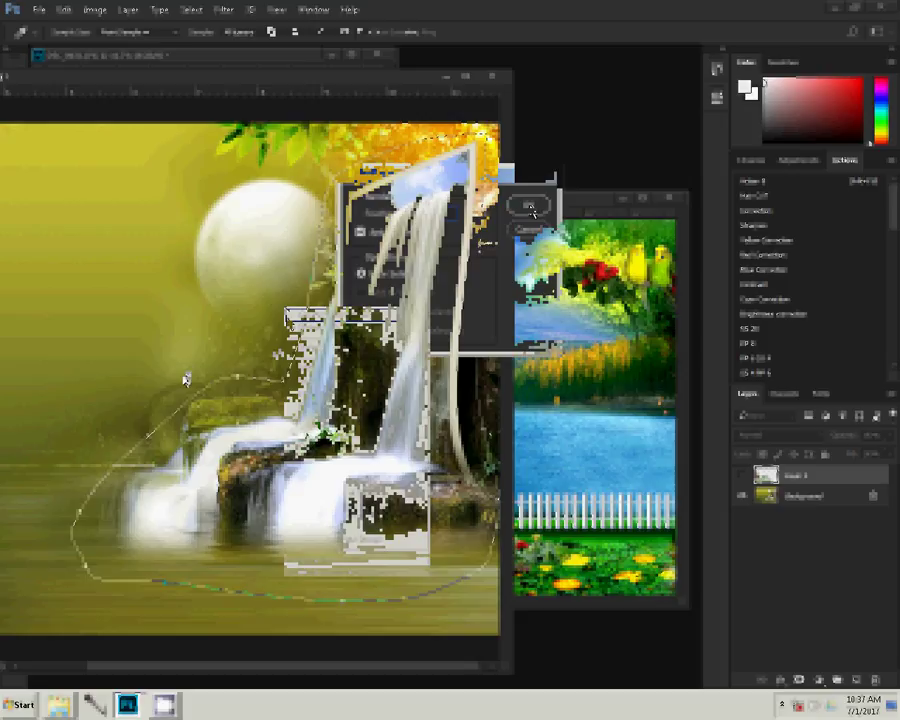
pyautogui.rightClick(265, 313)
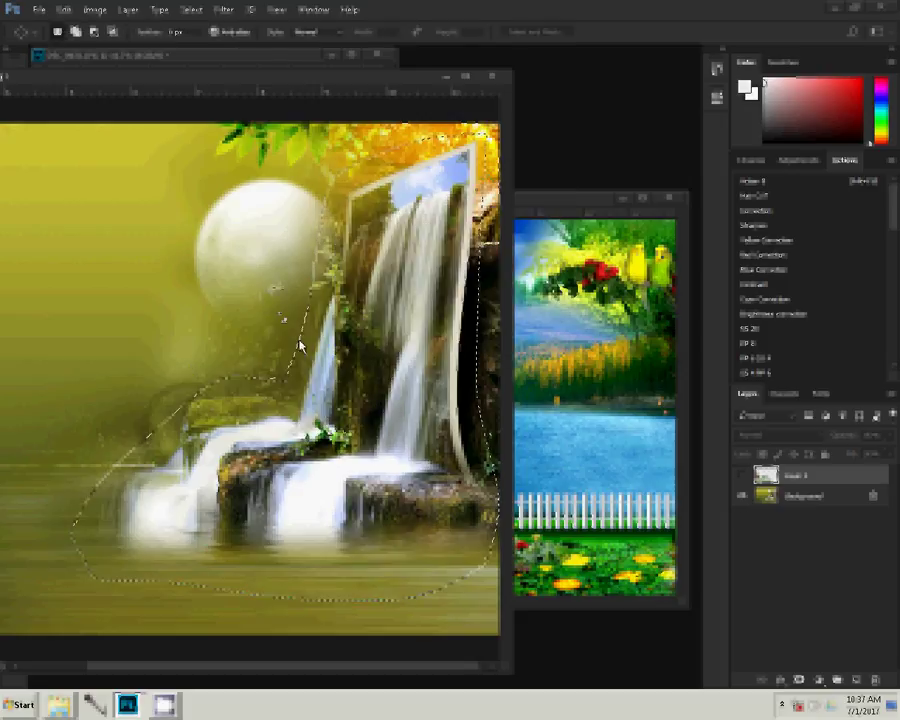
pyautogui.press('l')
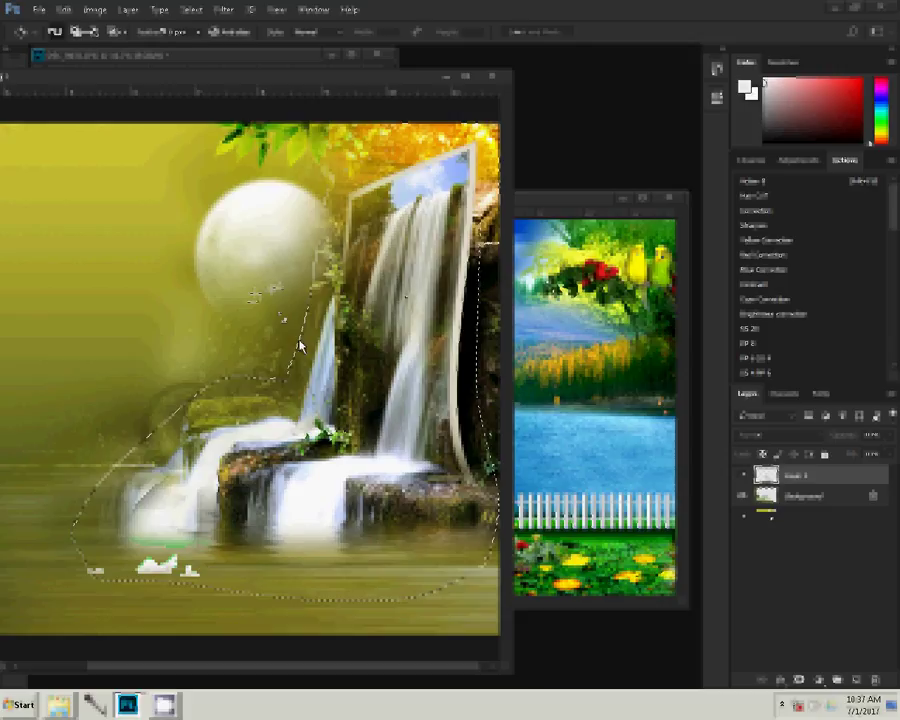
pyautogui.press('v')
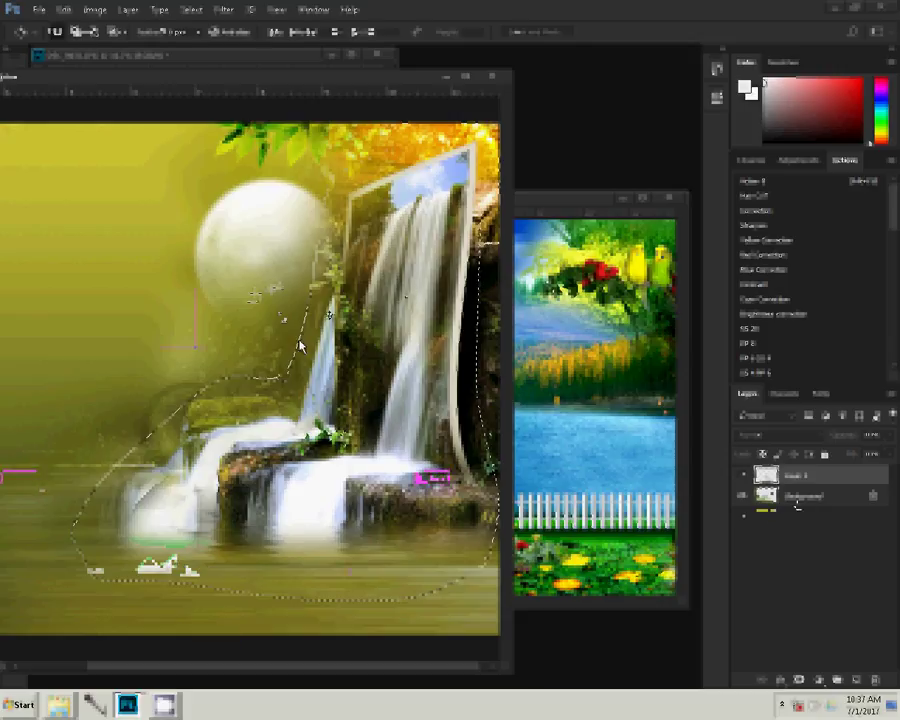
# Copy the waterfall to a new layer and drag it into the palm-tree scene for scaling.
pyautogui.hotkey('ctrl', 'j')
pyautogui.press('v')
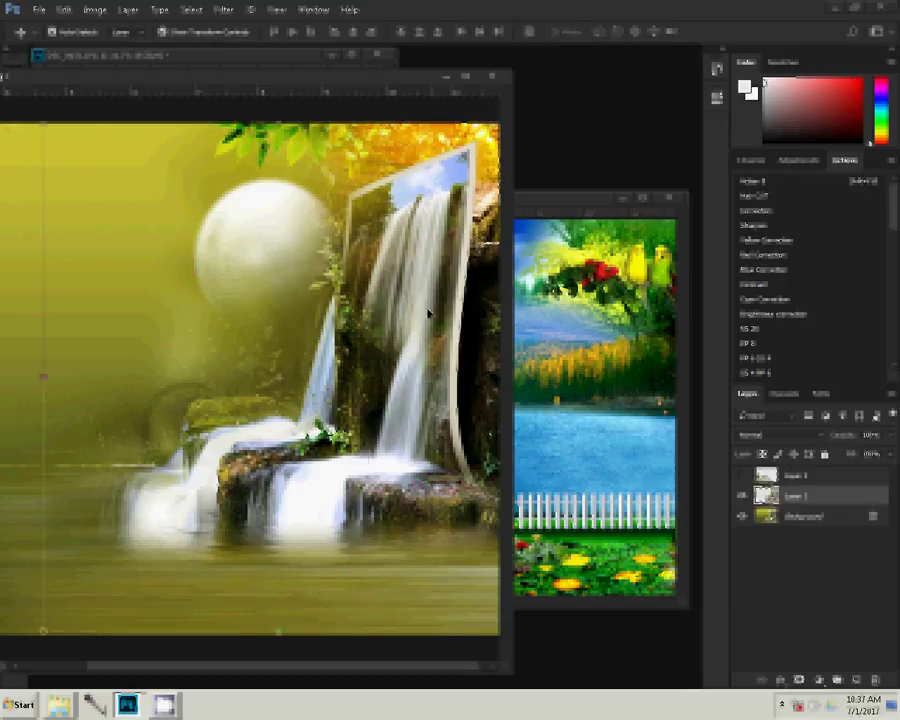
pyautogui.moveTo(428, 313); pyautogui.dragTo(600, 325)
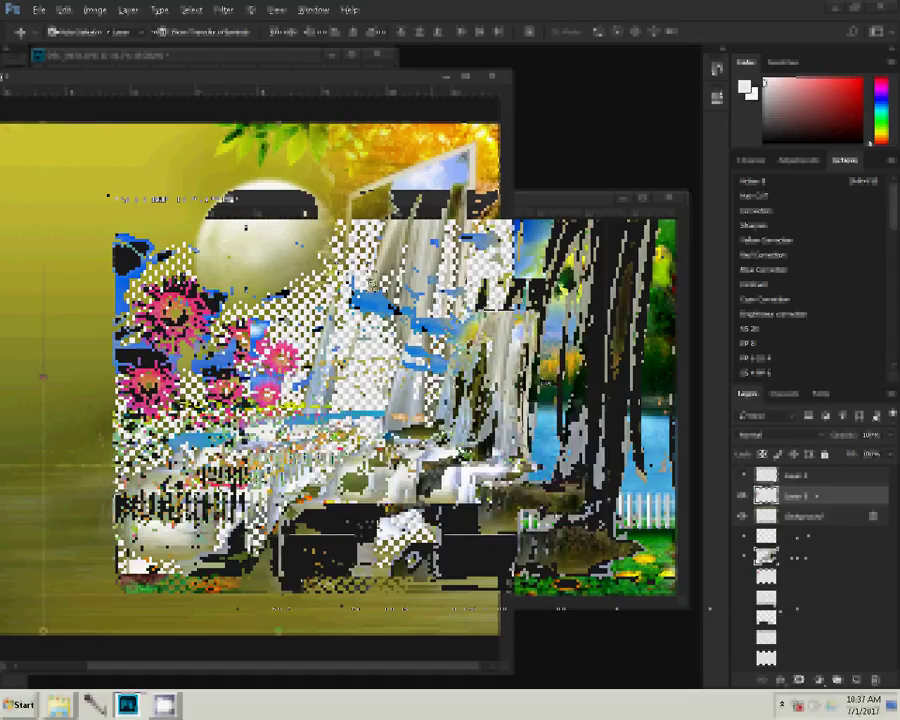
pyautogui.hotkey('ctrl', 't')
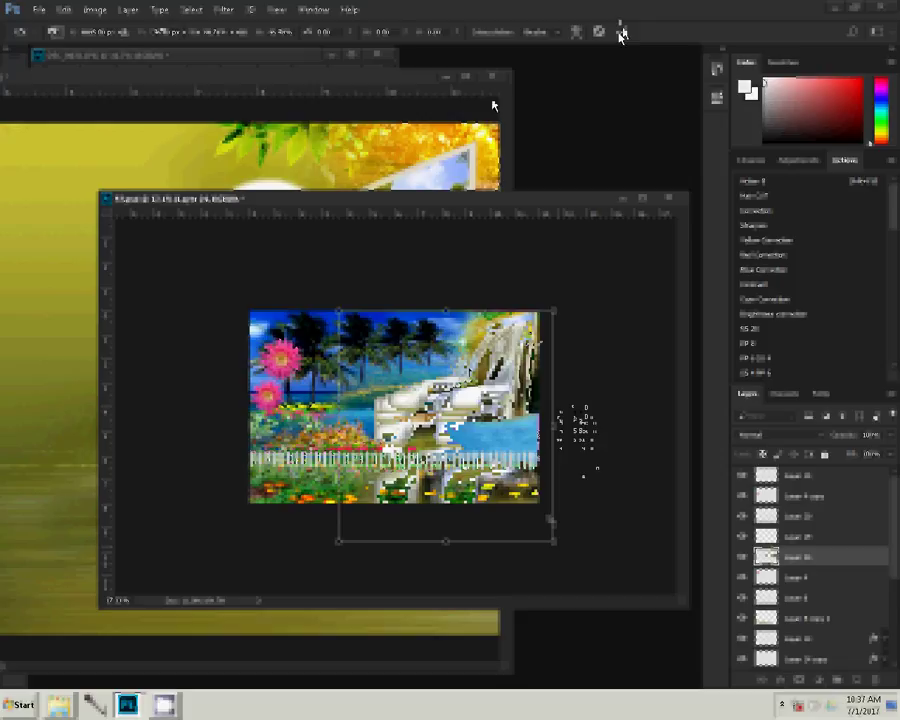
# Commit the waterfall's reduced size and zoom in on the palm-tree scene.
pyautogui.click(620, 33)
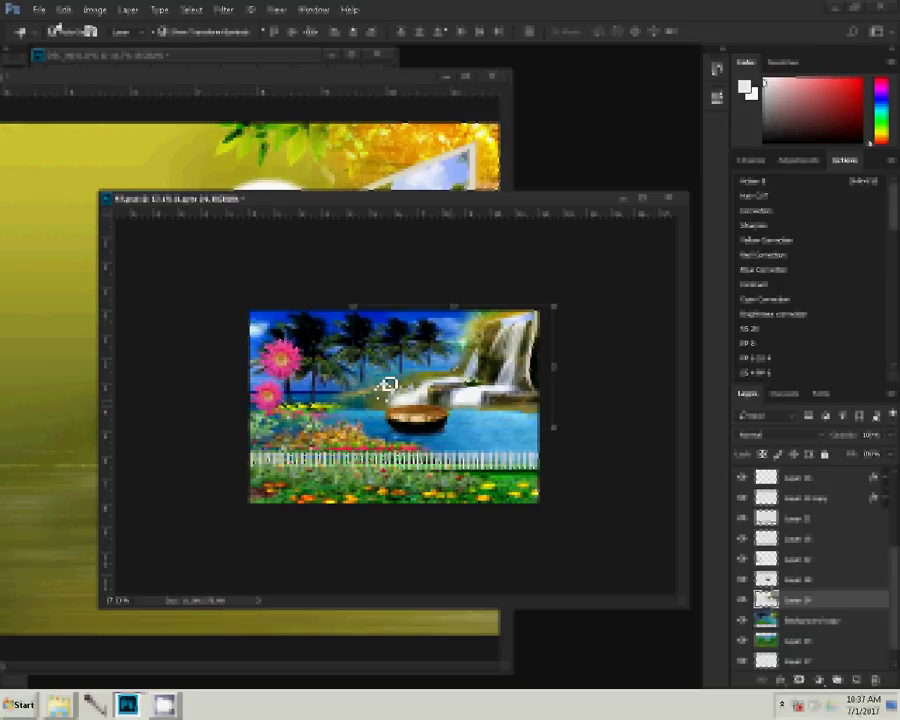
pyautogui.press('z')
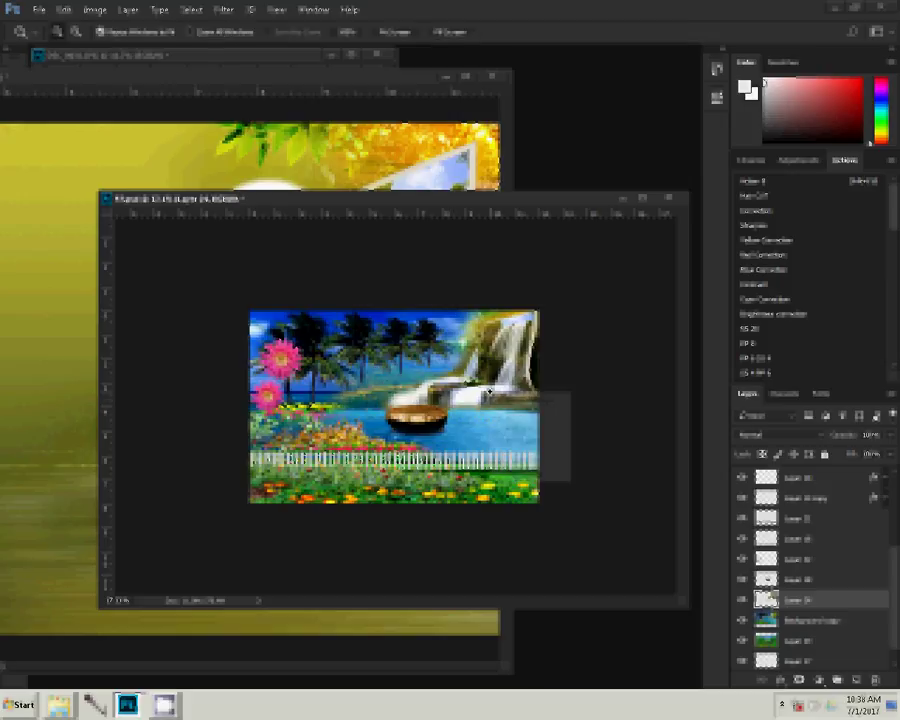
pyautogui.click(522, 405)
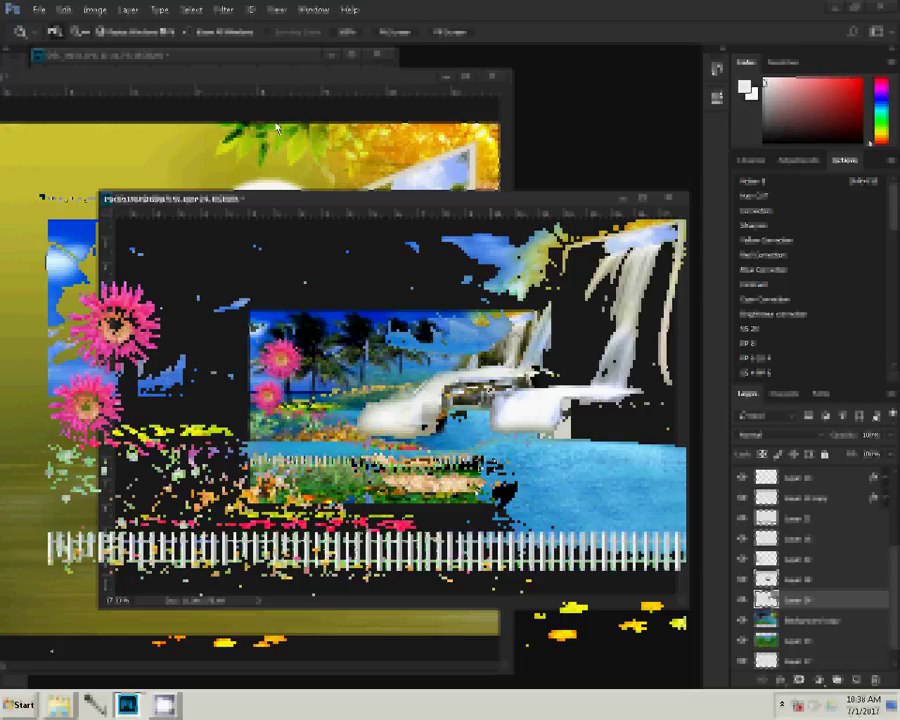
# Enlarge the coracle on the lake with Free Transform and commit the new size.
pyautogui.hotkey('ctrl', 't')
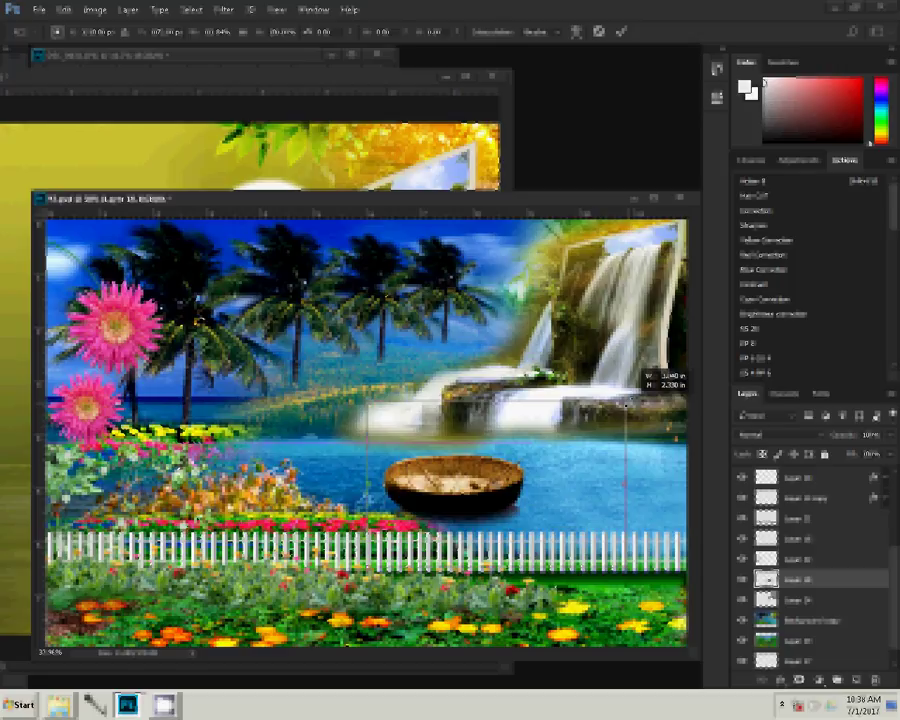
pyautogui.moveTo(628, 404); pyautogui.dragTo(628, 404)
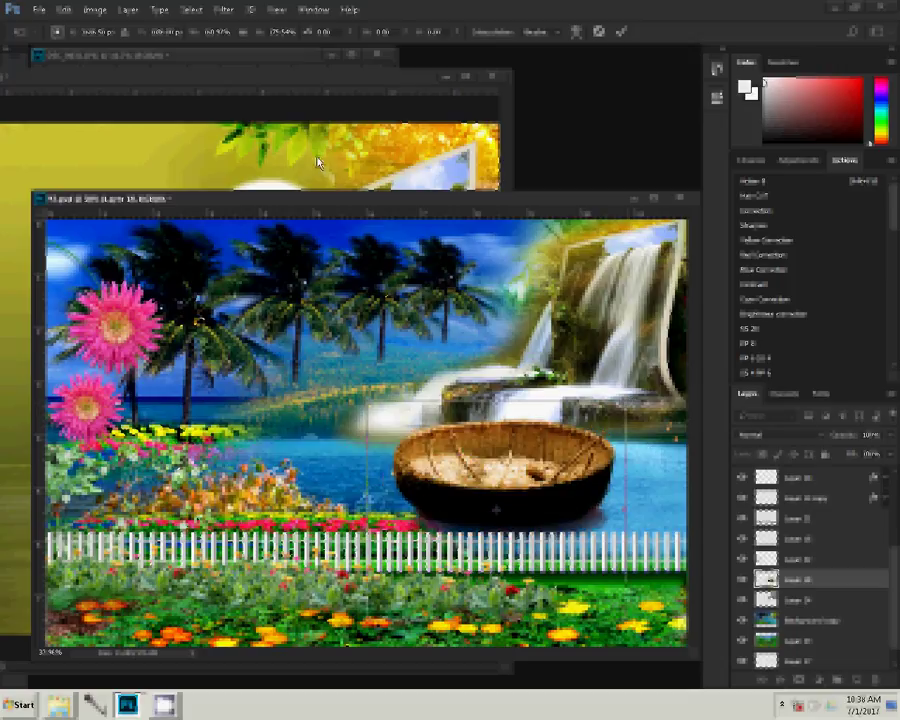
pyautogui.click(620, 33)
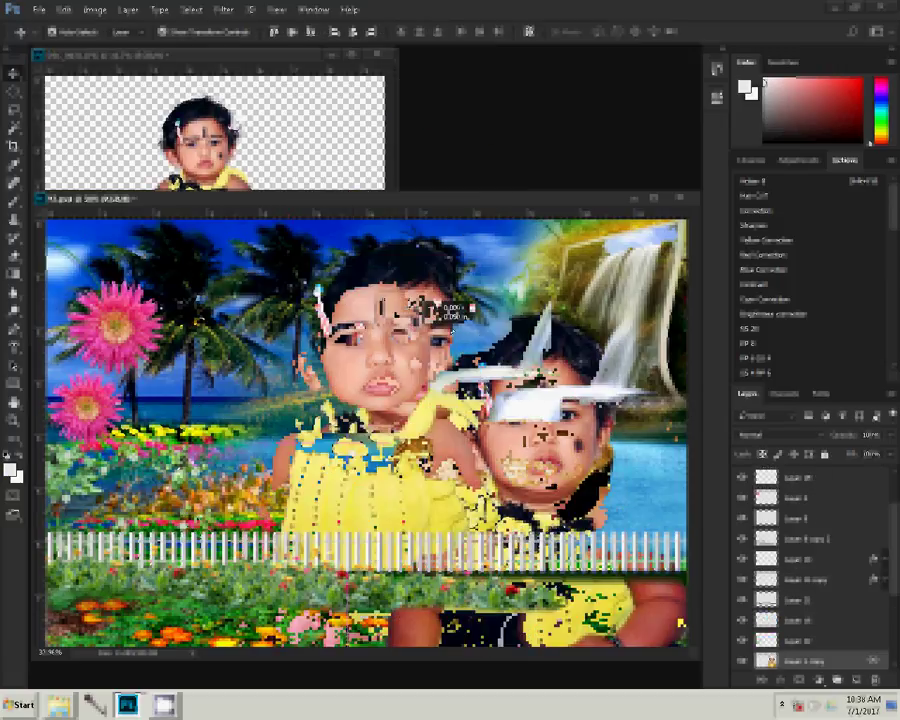
# Scale and seat the baby cut-out inside the coracle, commit, then hide the baby layer.
pyautogui.moveTo(432, 305); pyautogui.dragTo(362, 392)
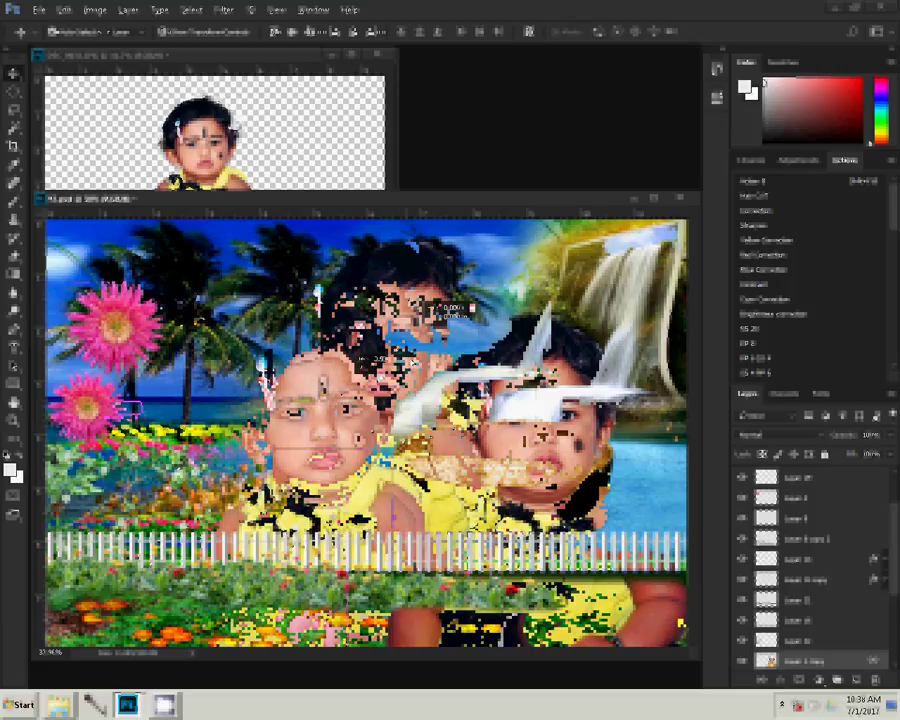
pyautogui.moveTo(362, 392); pyautogui.dragTo(372, 457)
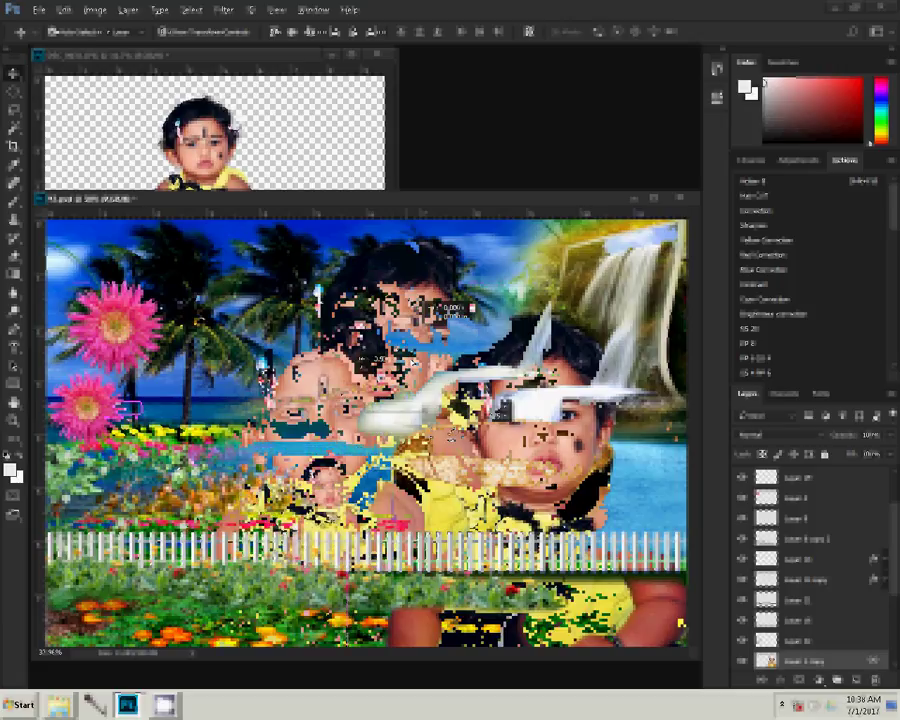
pyautogui.hotkey('ctrl', 't')
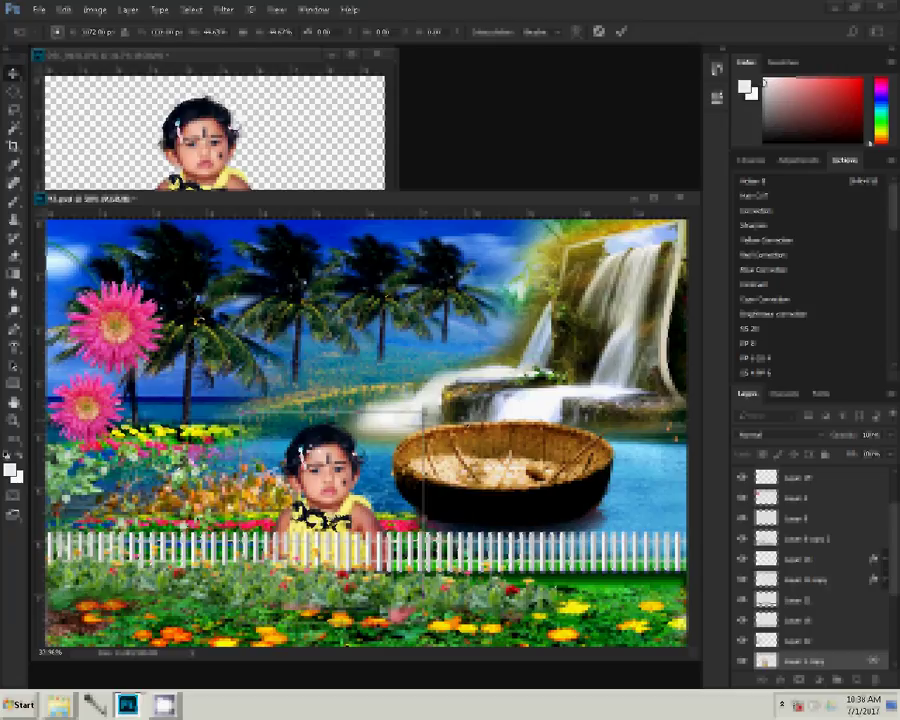
pyautogui.moveTo(300, 460)
pyautogui.mouseDown()
pyautogui.moveTo(475, 340)
pyautogui.moveTo(472, 350)
pyautogui.mouseUp()
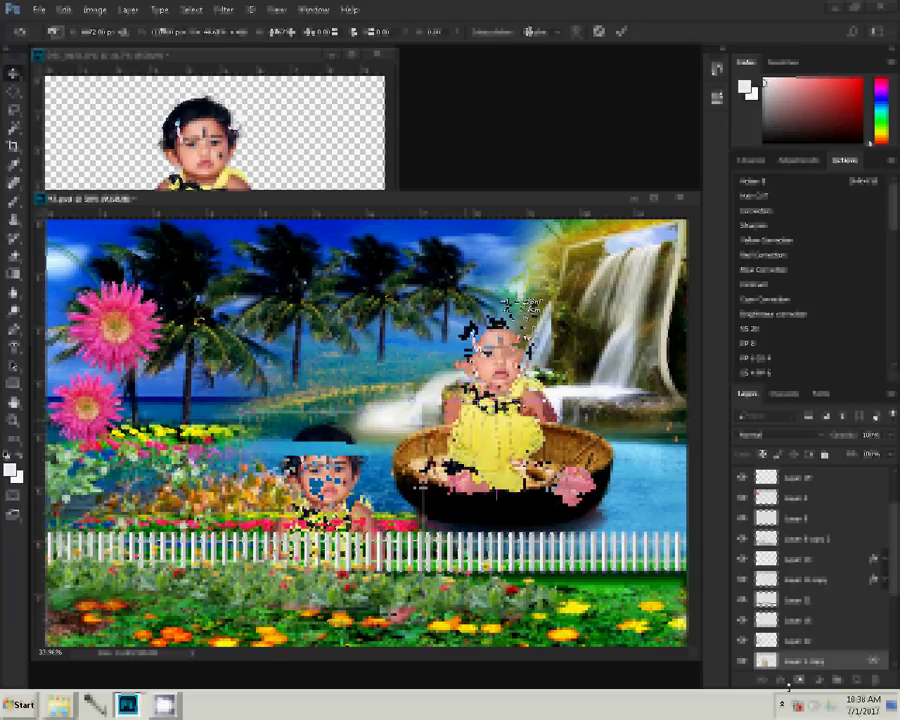
pyautogui.press('Return')
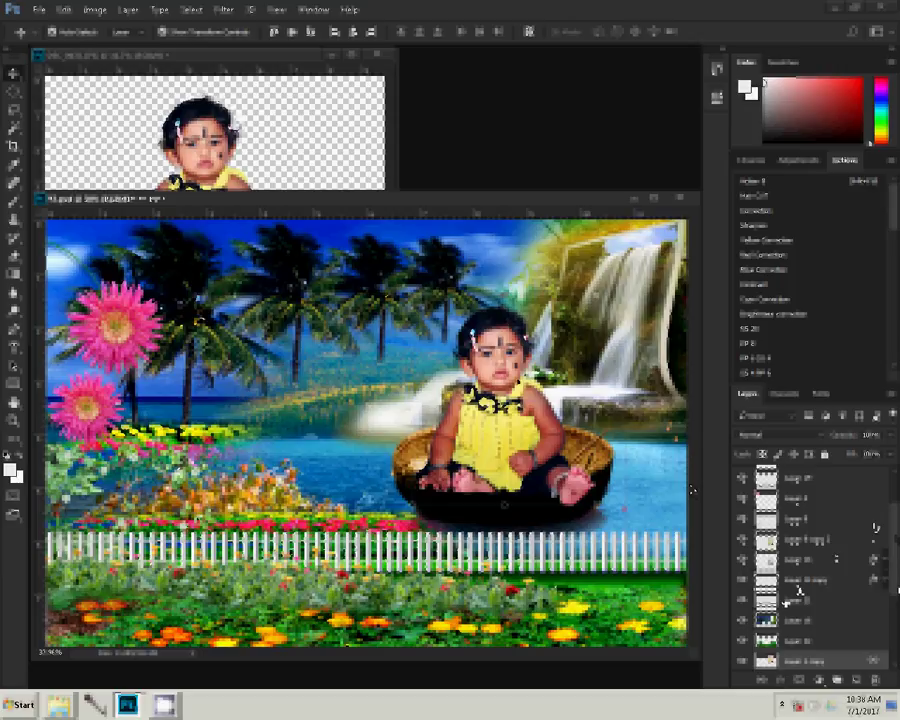
pyautogui.click(742, 562)
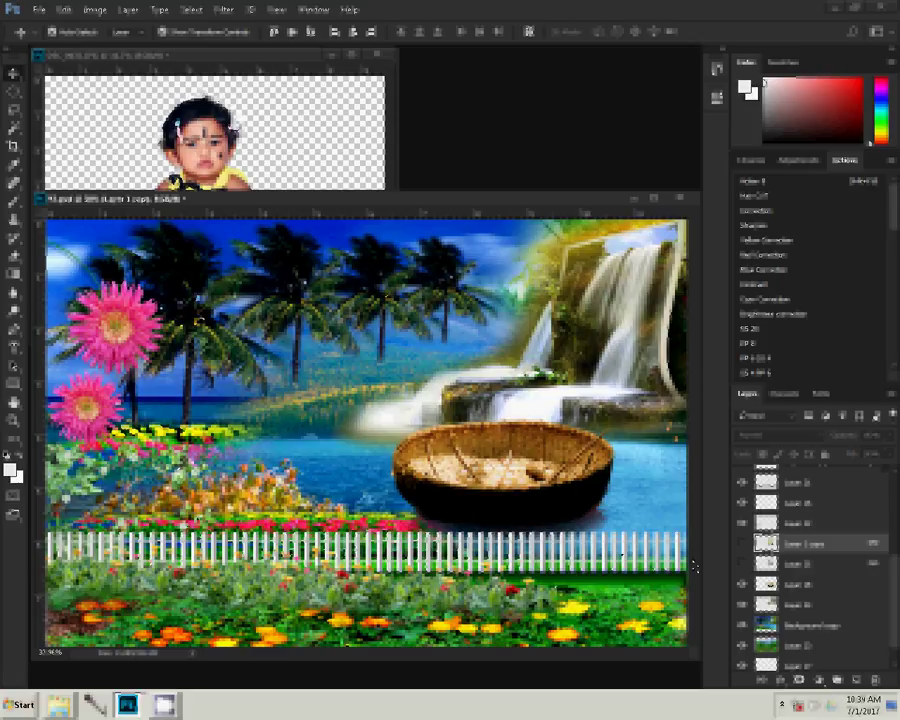
# Lasso the coracle basket, feather the selection, and copy it to its own layer.
pyautogui.hotkey('ctrl', '/')
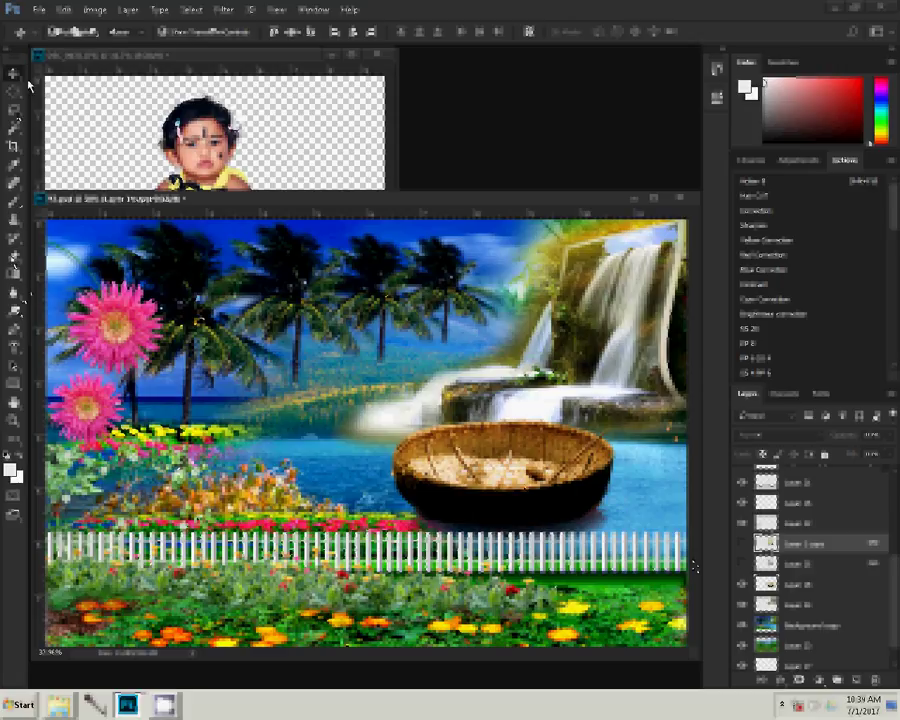
pyautogui.click(618, 487)
pyautogui.press('l')
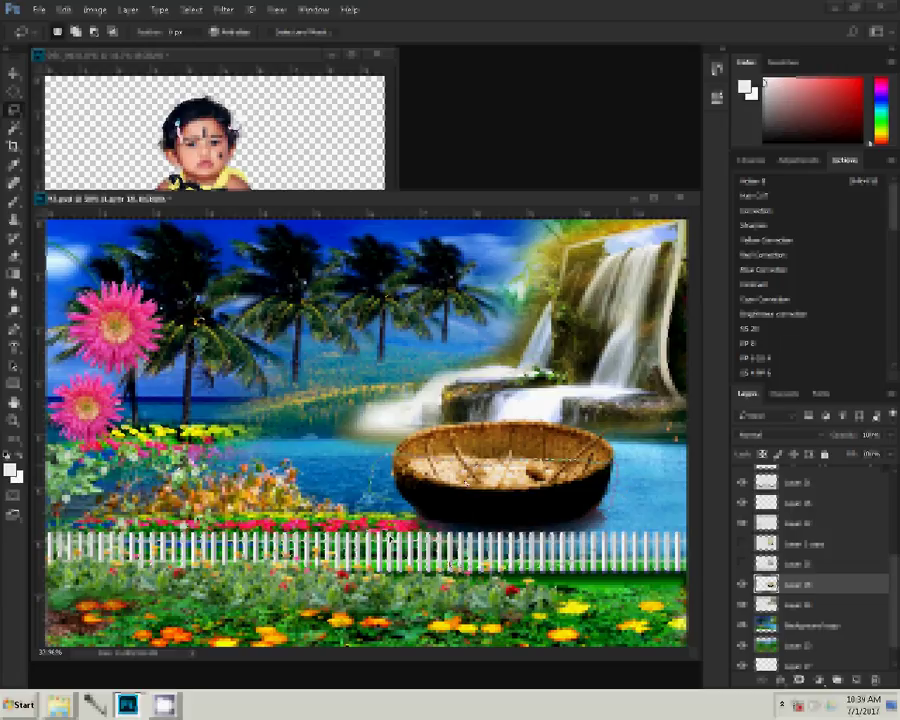
pyautogui.moveTo(389, 538); pyautogui.dragTo(460, 472)
pyautogui.rightClick(460, 470)
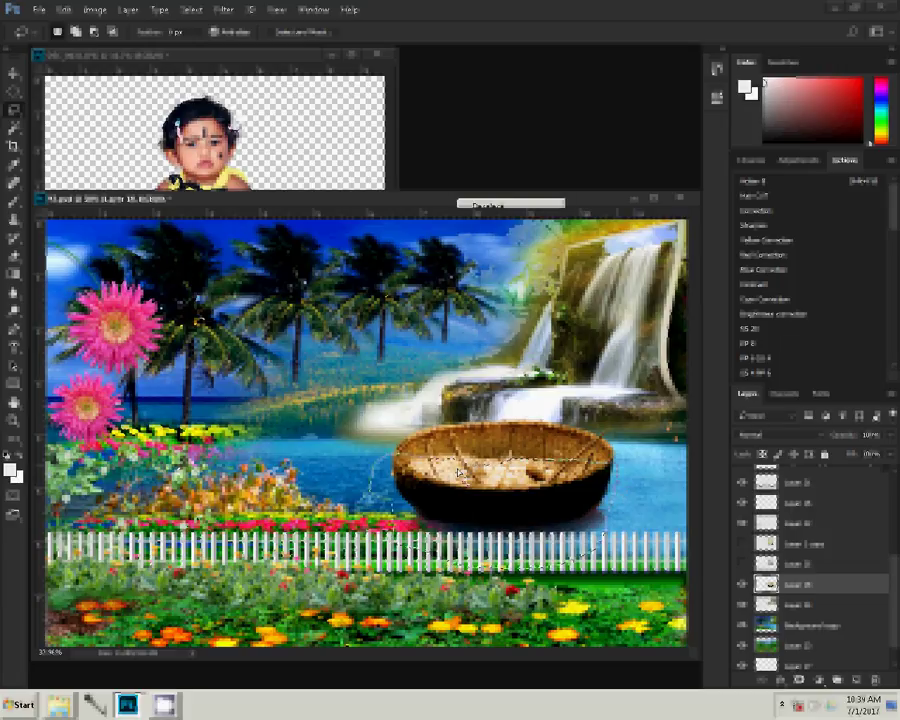
pyautogui.click(495, 231)
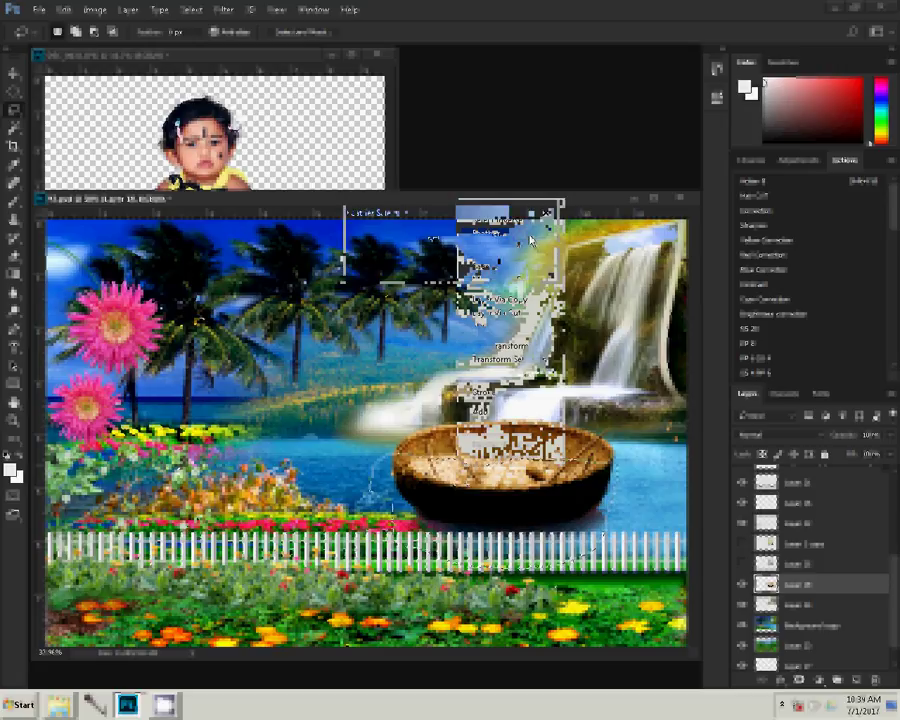
pyautogui.press('Return')
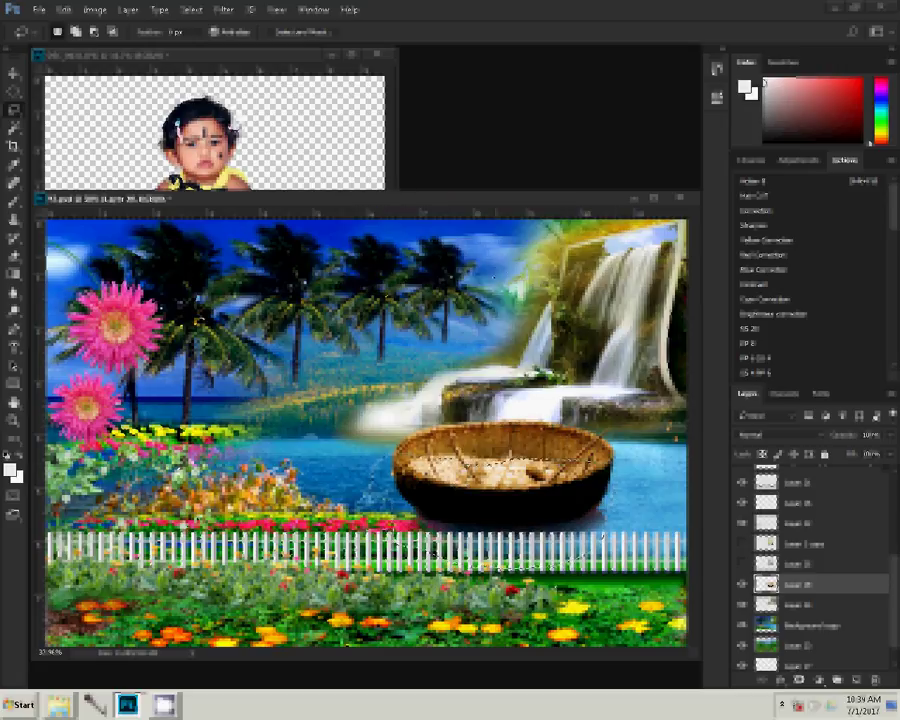
pyautogui.press('shift')
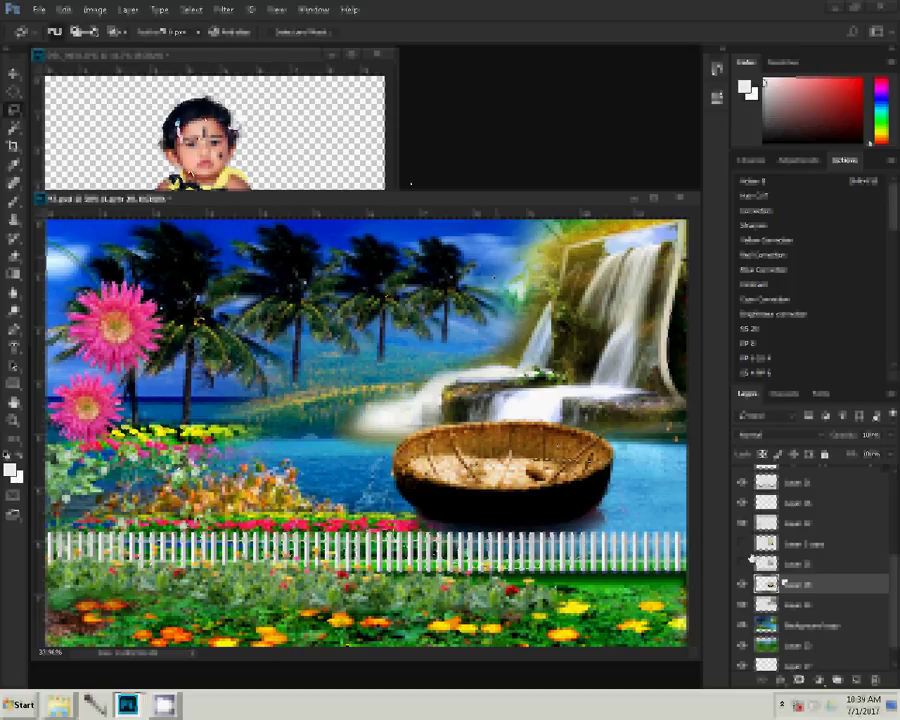
# Show the baby layer again and nudge her position inside the coracle.
pyautogui.click(744, 565)
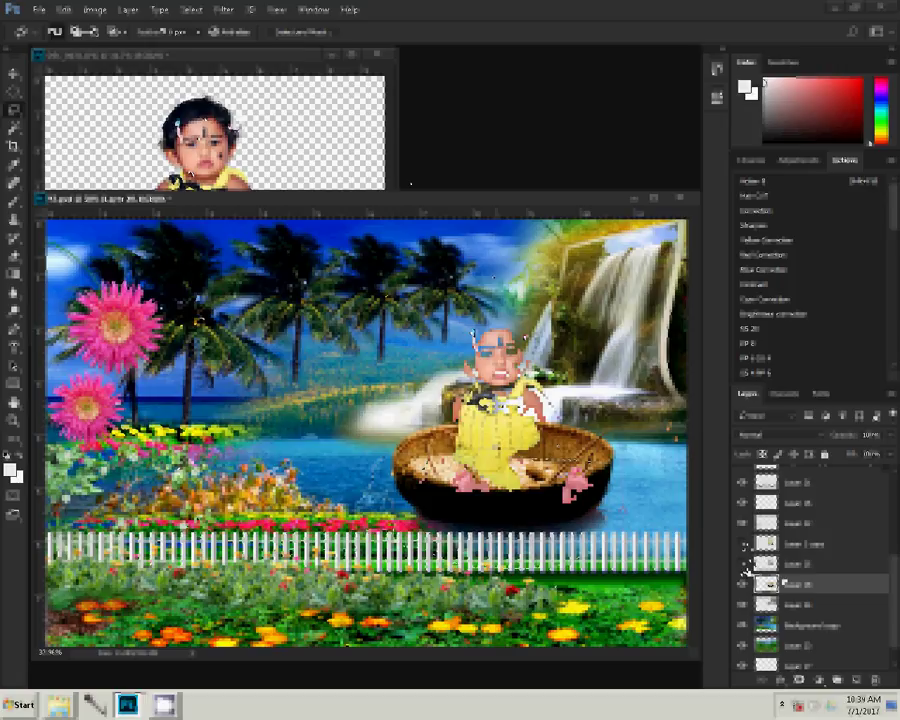
pyautogui.press('v')
pyautogui.moveTo(496, 510); pyautogui.dragTo(496, 510)
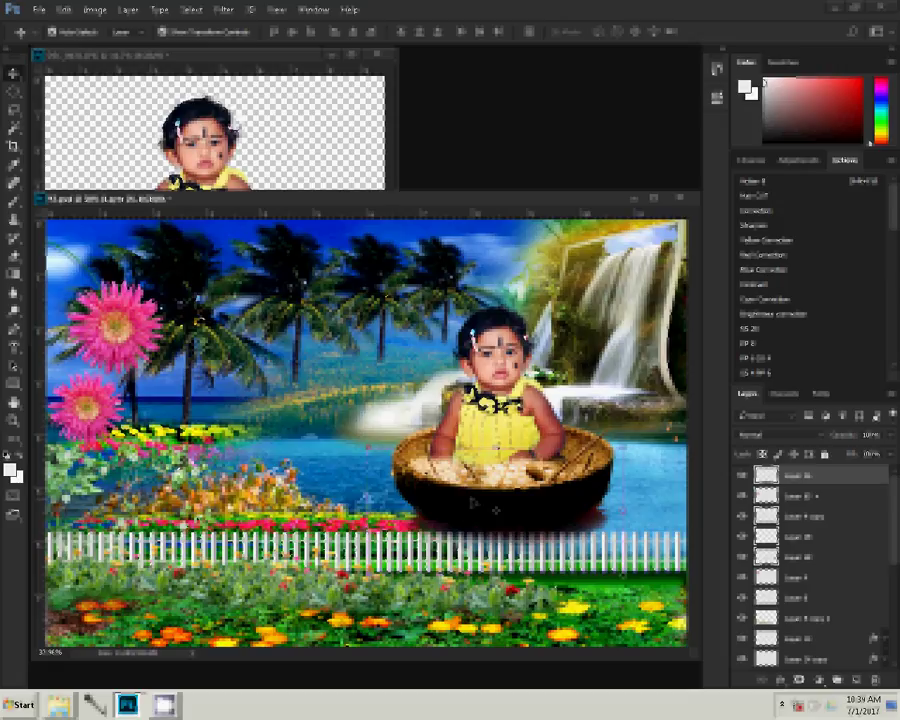
# Lower the coracle copy, erase the rim over the baby's legs, and enlarge the cut-out window.
pyautogui.hotkey('ctrl', '[')
pyautogui.hotkey('ctrl', '[')
pyautogui.hotkey('ctrl', '[')
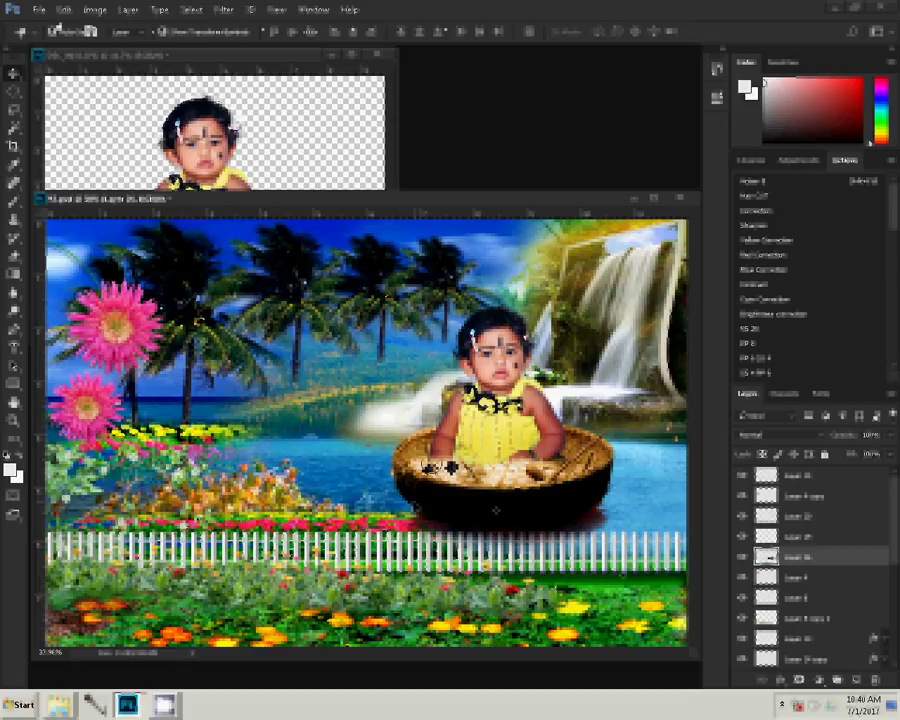
pyautogui.press('e')
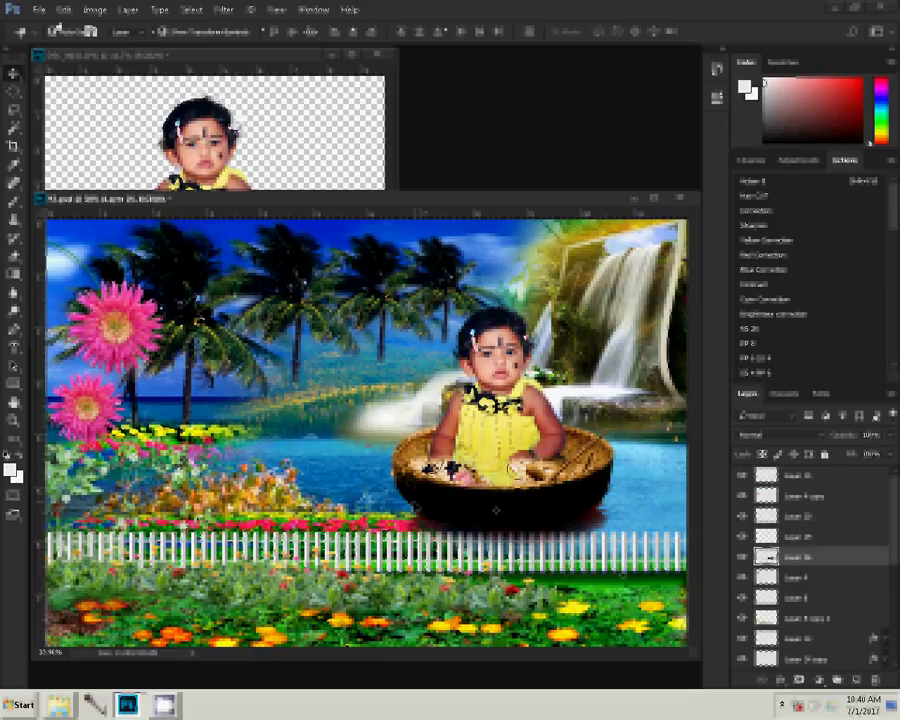
pyautogui.moveTo(506, 470); pyautogui.dragTo(552, 478)
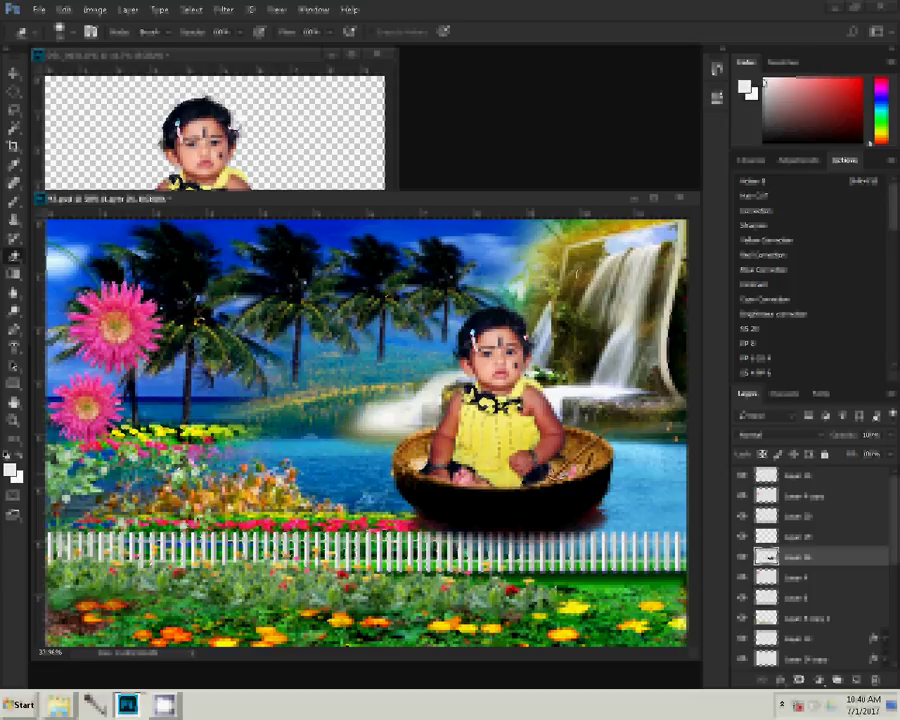
pyautogui.press(']')
pyautogui.rightClick(500, 412)
pyautogui.moveTo(228, 190); pyautogui.dragTo(228, 305)
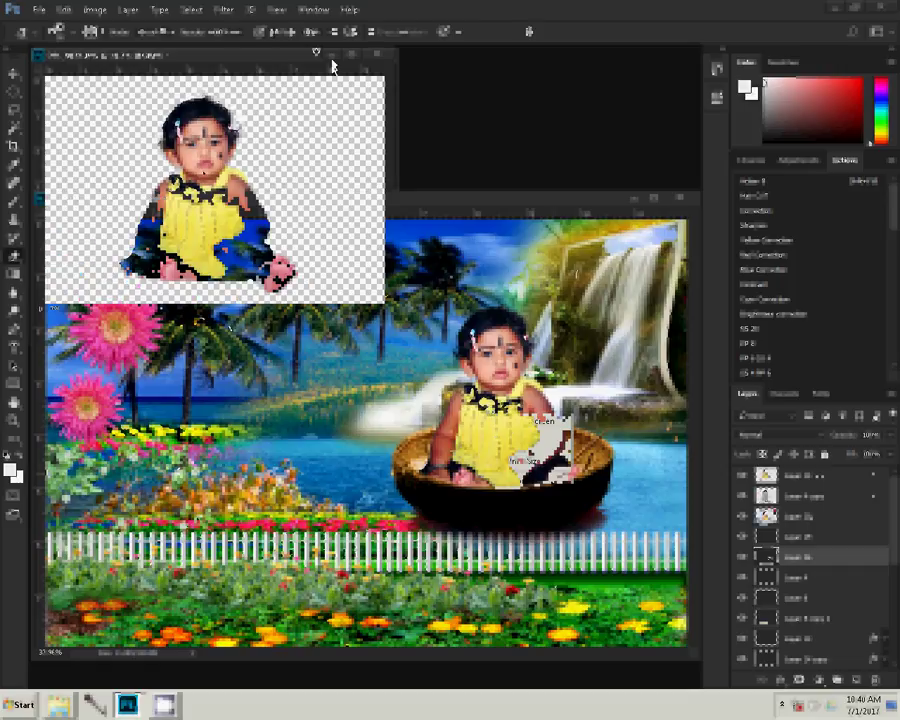
# Bring the baby cut-out into the scene, then flip the standing girl horizontally and tilt her about 3°.
pyautogui.press('v')
pyautogui.moveTo(210, 200)
pyautogui.mouseDown()
pyautogui.moveTo(311, 503)
pyautogui.moveTo(300, 456)
pyautogui.moveTo(340, 430)
pyautogui.moveTo(354, 458)
pyautogui.mouseUp()
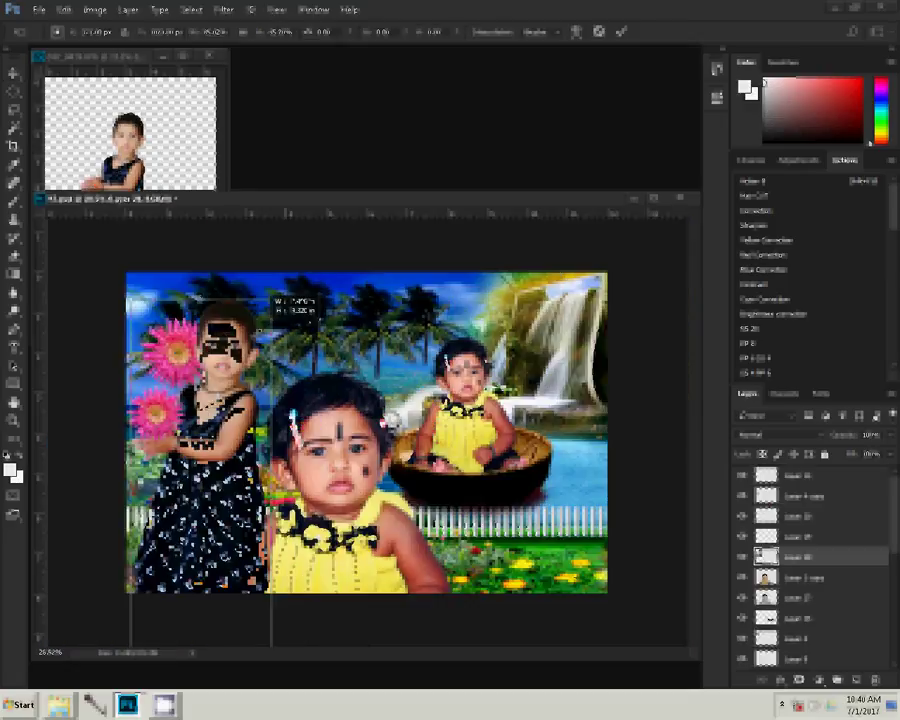
pyautogui.rightClick(276, 306)
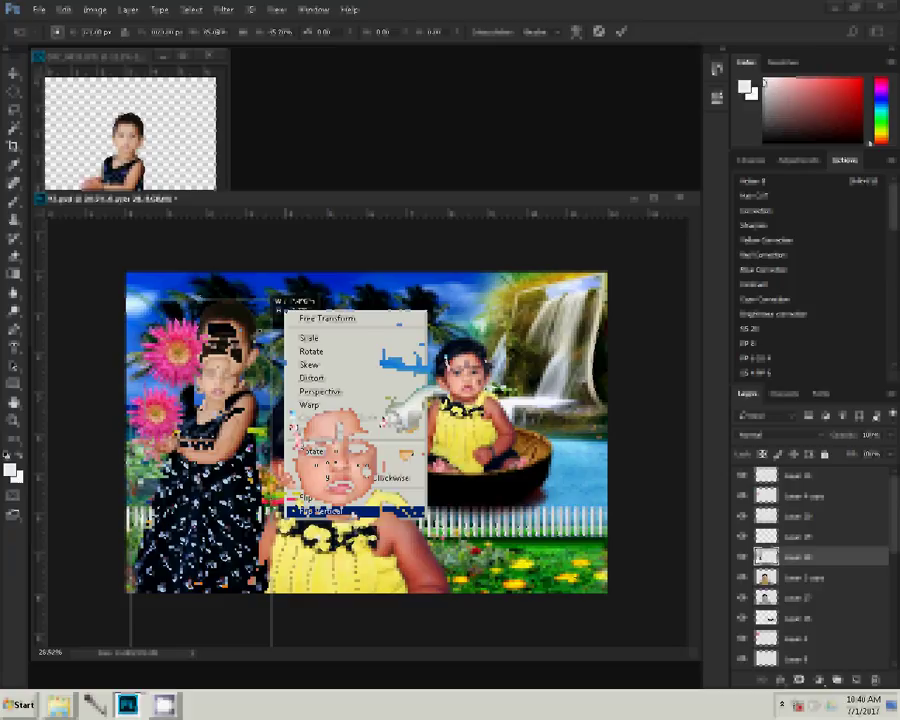
pyautogui.click(330, 496)
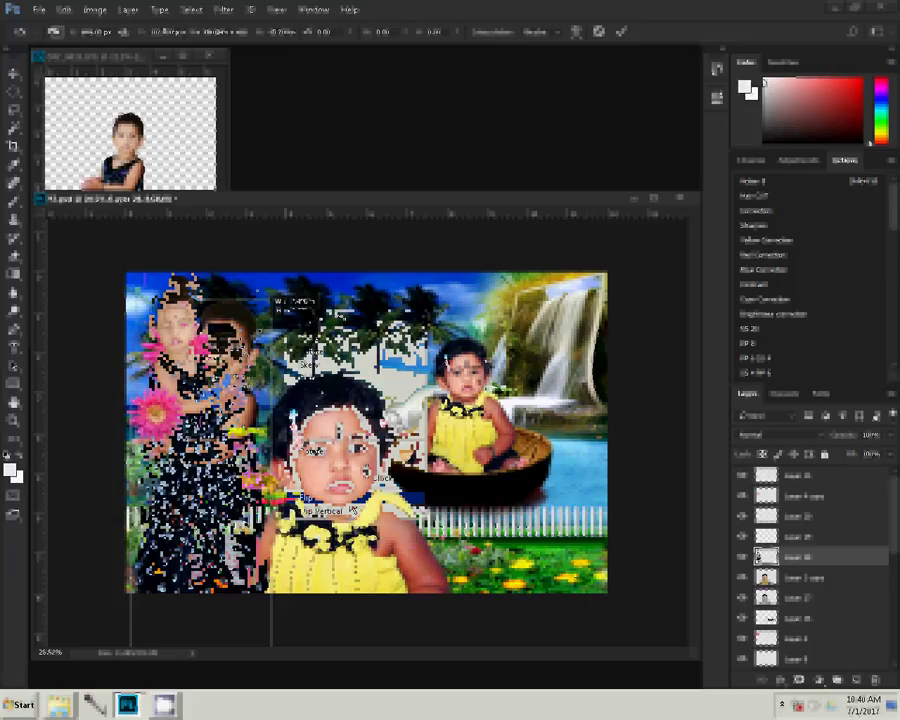
pyautogui.moveTo(330, 260); pyautogui.dragTo(310, 262)
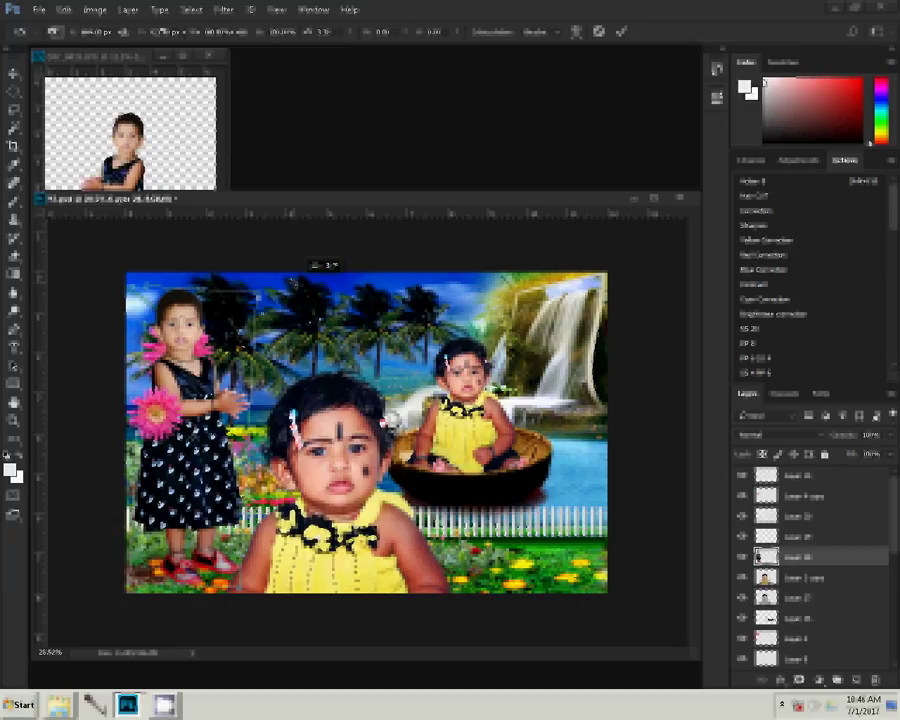
pyautogui.press('Return')
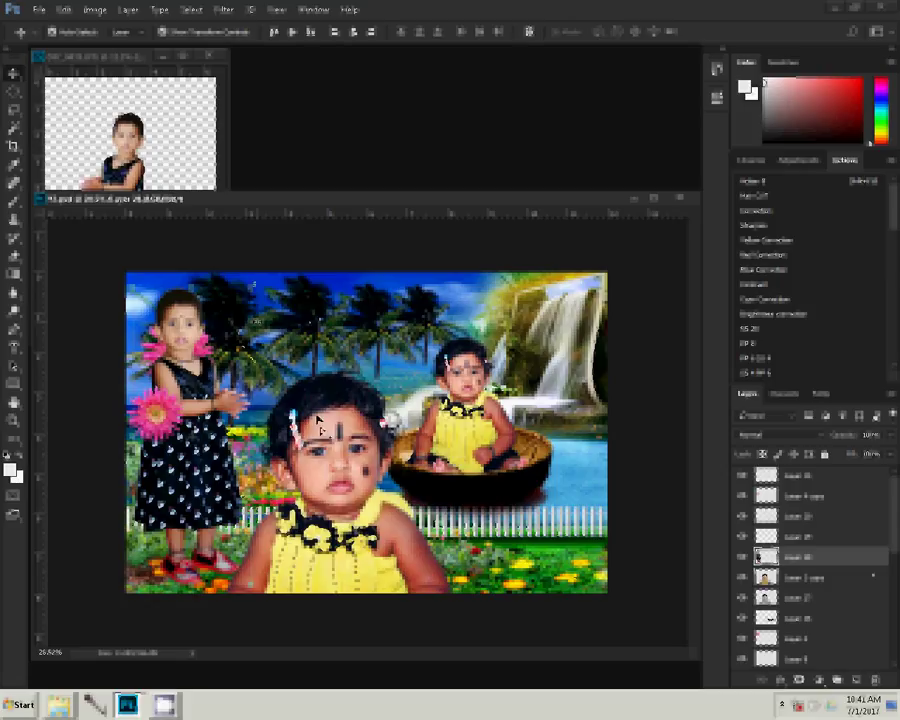
# Copy the large baby, scale it down, and place it at lower centre before the fence.
pyautogui.moveTo(300, 410); pyautogui.dragTo(500, 430)
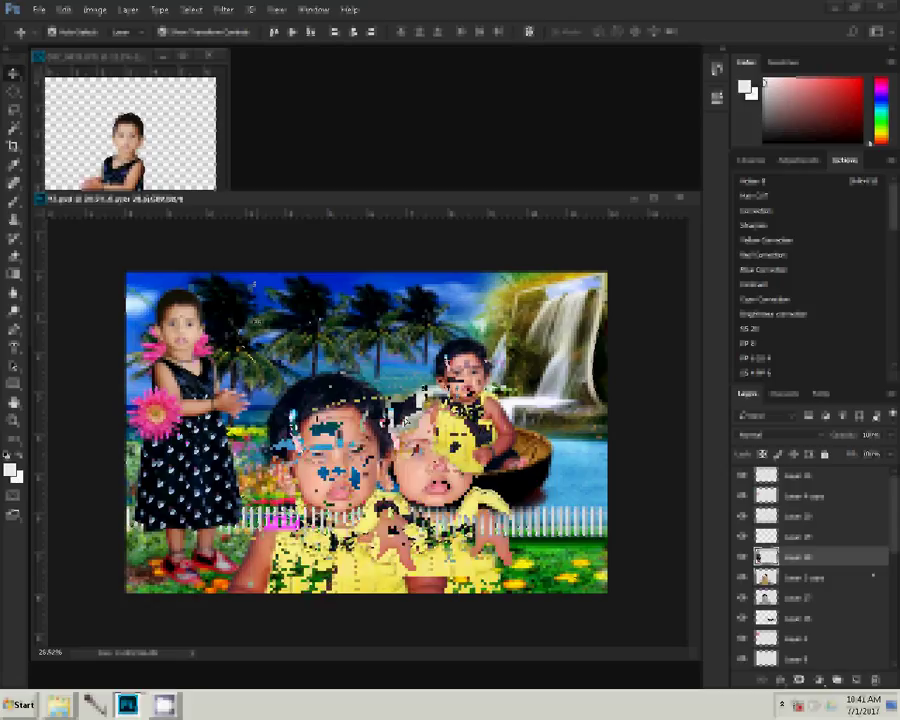
pyautogui.hotkey('ctrl', 't')
pyautogui.moveTo(260, 370); pyautogui.dragTo(378, 428)
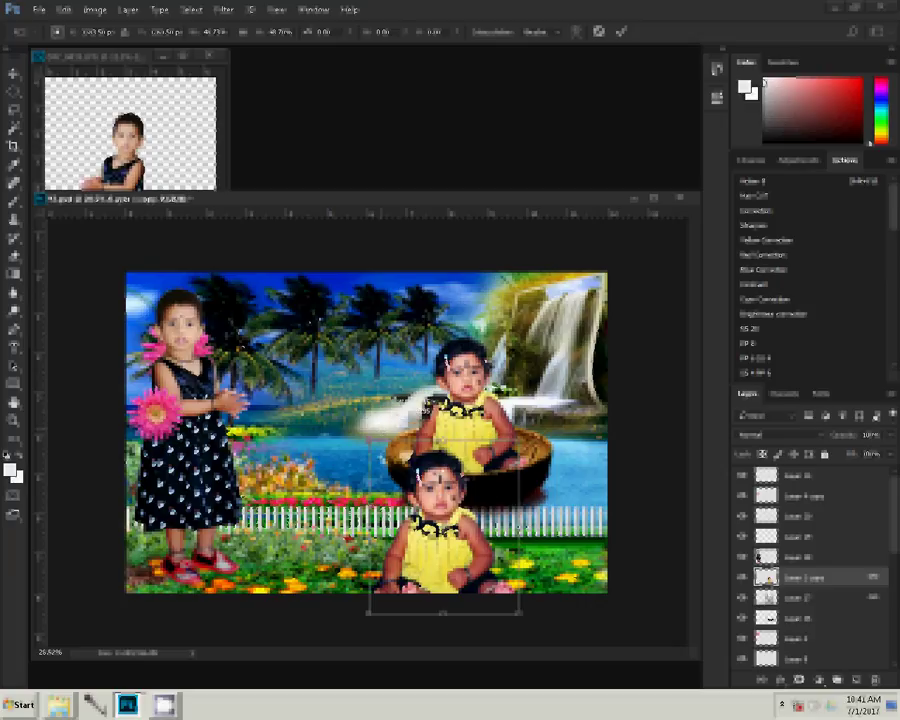
pyautogui.moveTo(425, 408); pyautogui.dragTo(300, 330)
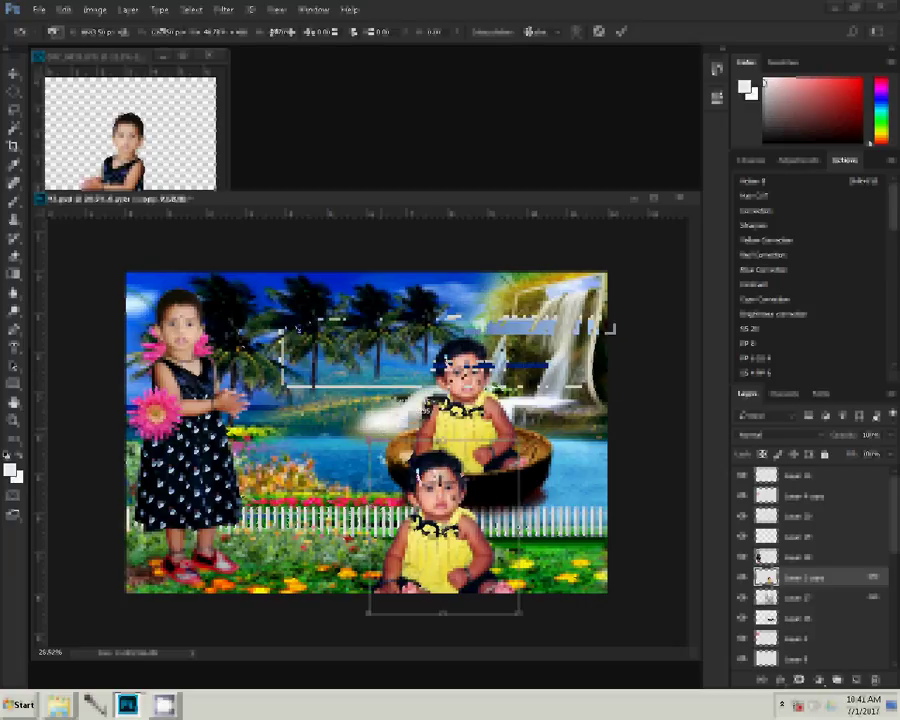
pyautogui.moveTo(425, 408); pyautogui.dragTo(330, 462)
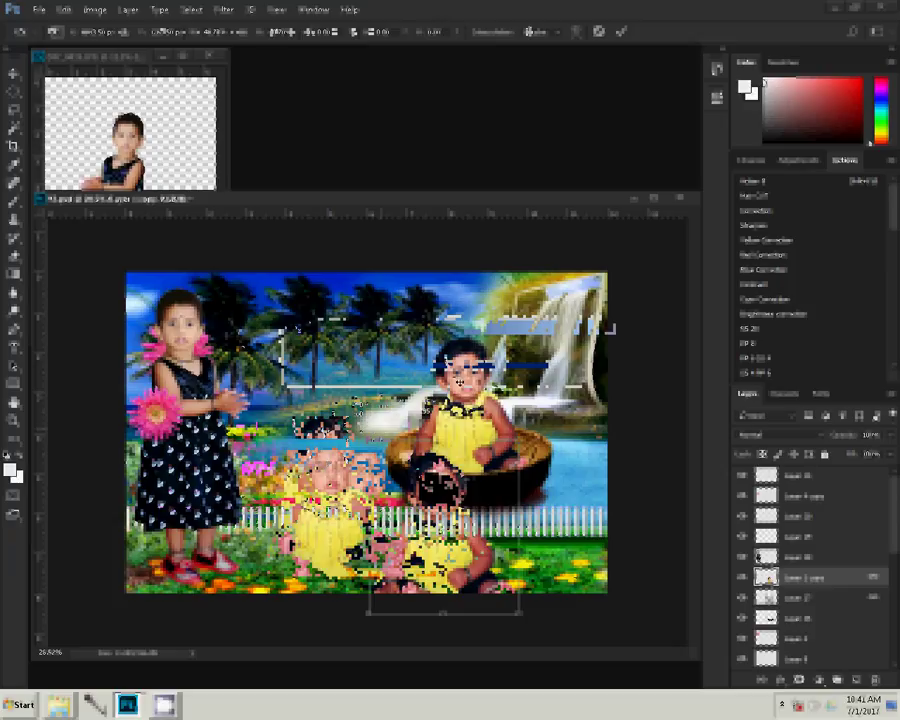
# Commit the seated baby's scaling, then draw a white heart custom shape in the sky.
pyautogui.press('Return')
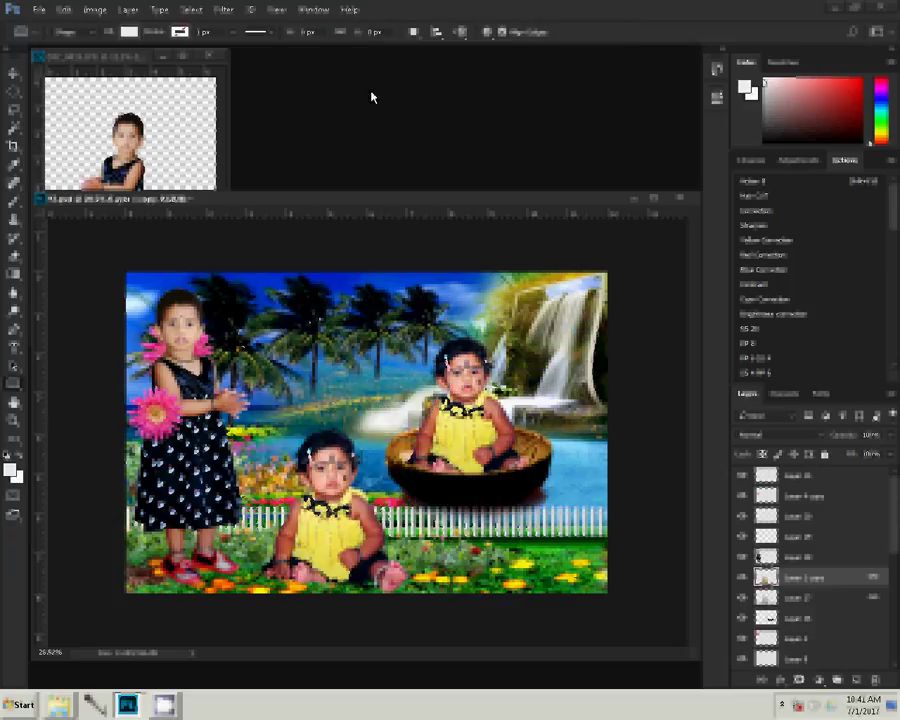
pyautogui.click(177, 57)
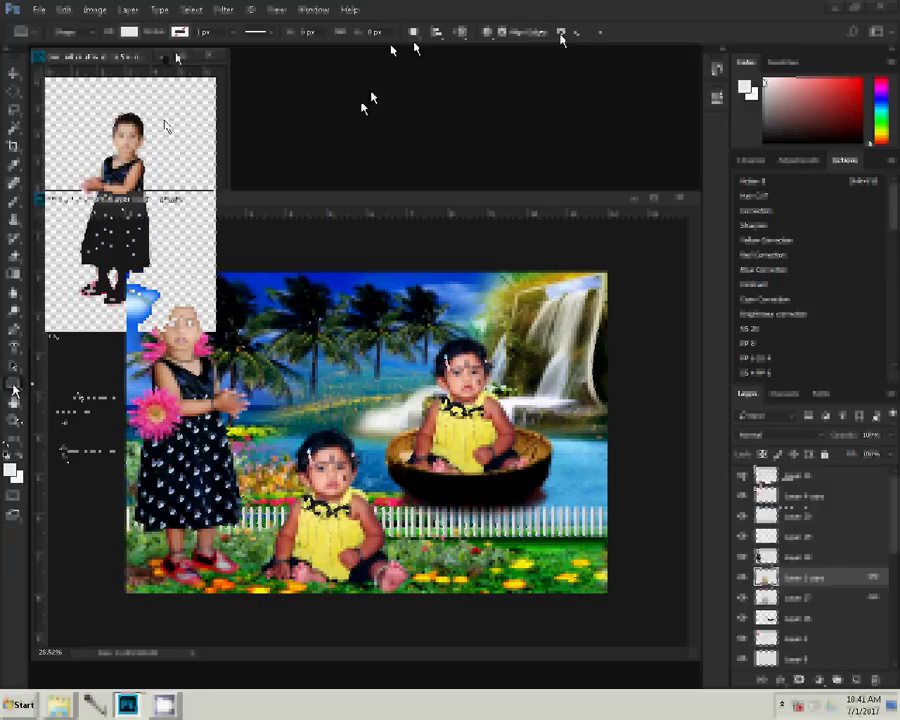
pyautogui.click(562, 34)
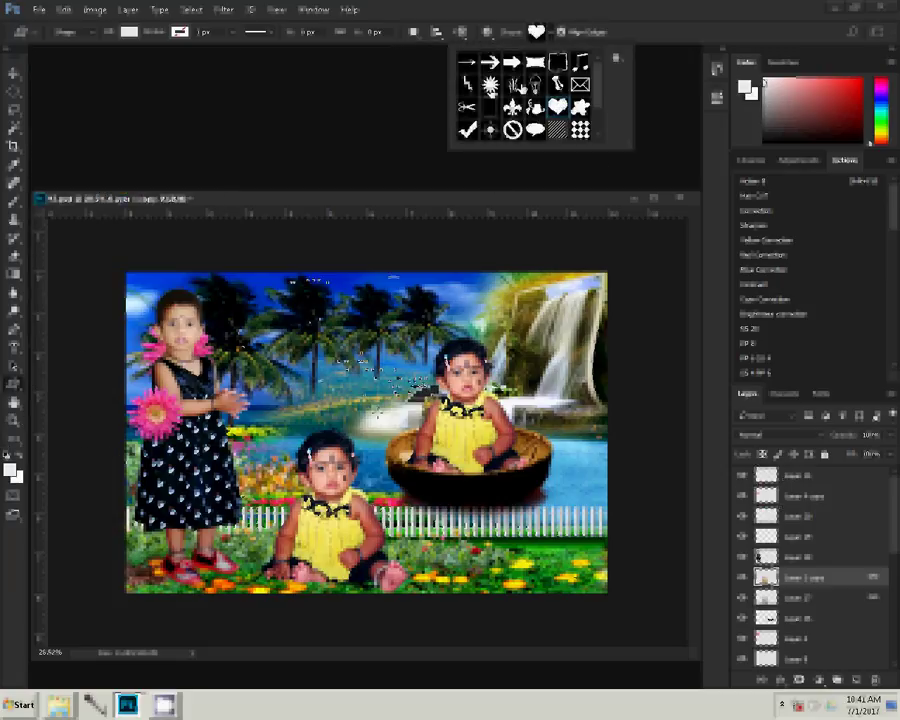
pyautogui.moveTo(243, 287); pyautogui.dragTo(377, 412)
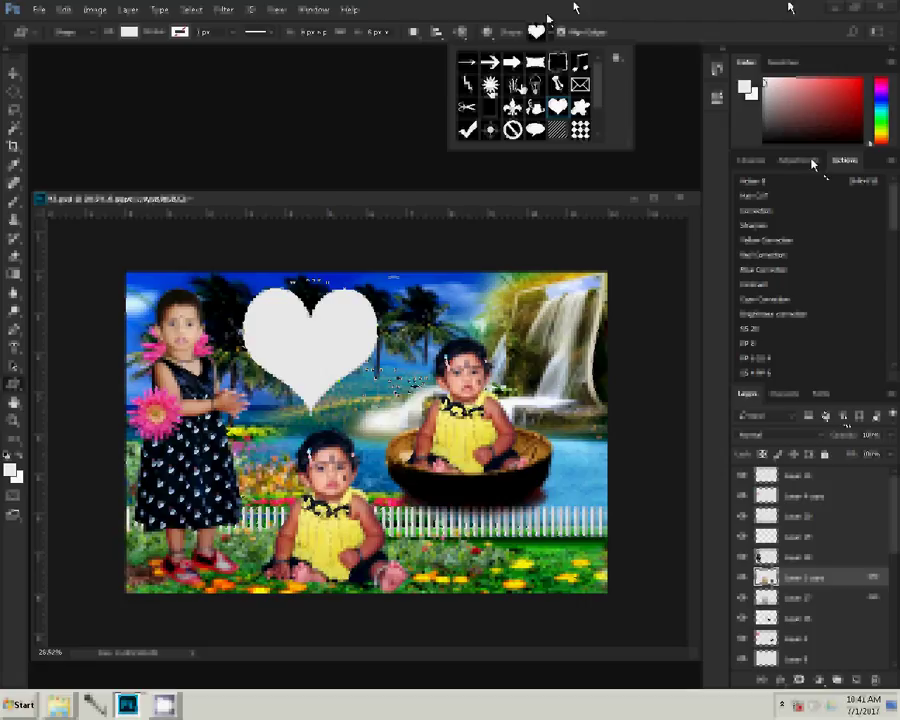
pyautogui.click(224, 12)
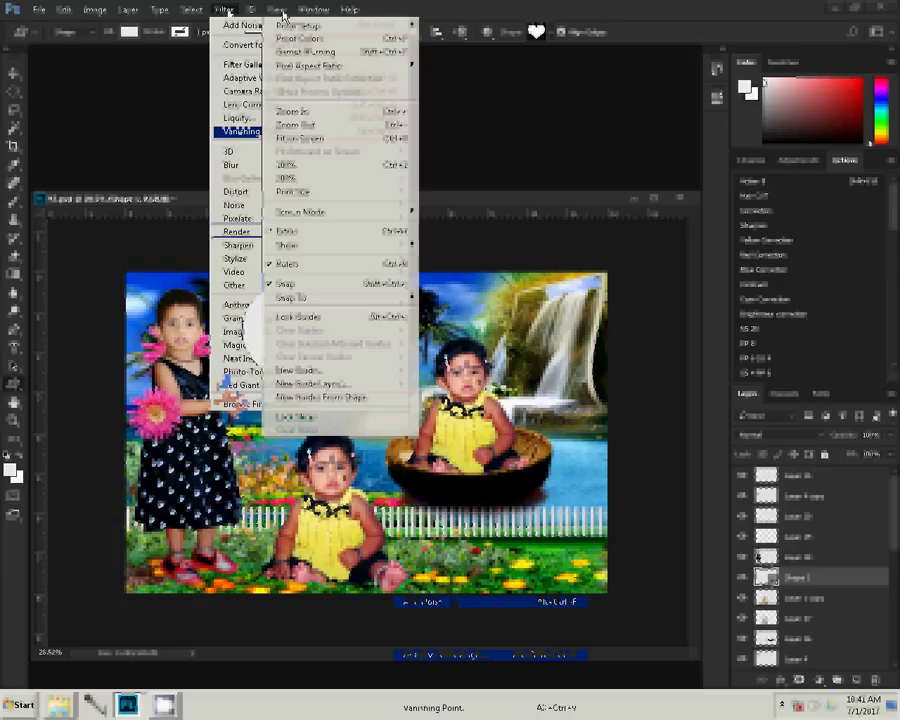
pyautogui.moveTo(313, 10)
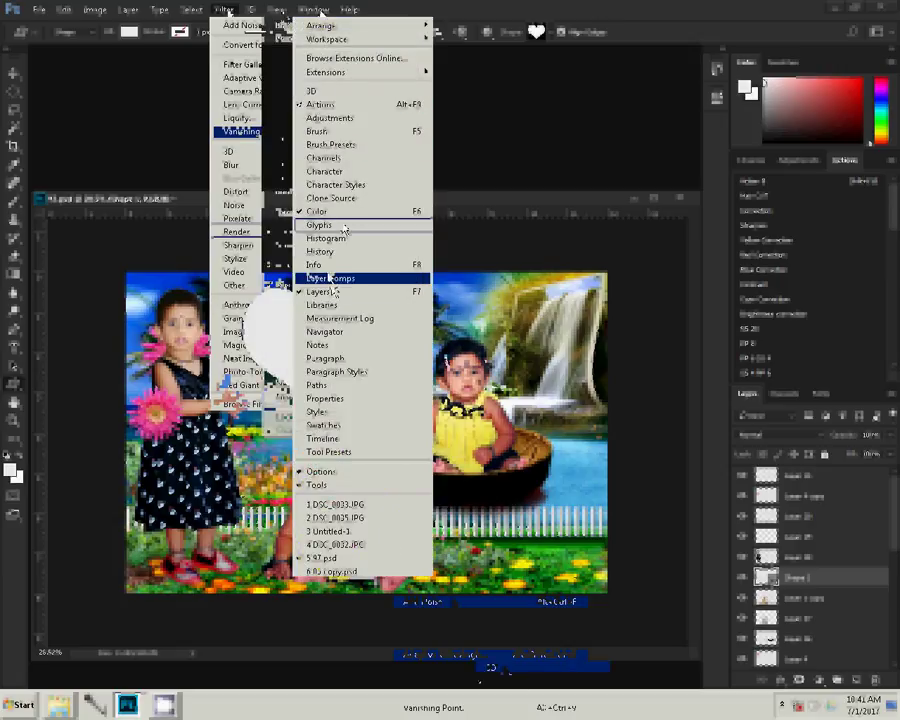
# Try several preset styles on the heart, settling on glossy purple, and move the pink flower bottom-left.
pyautogui.click(330, 117)
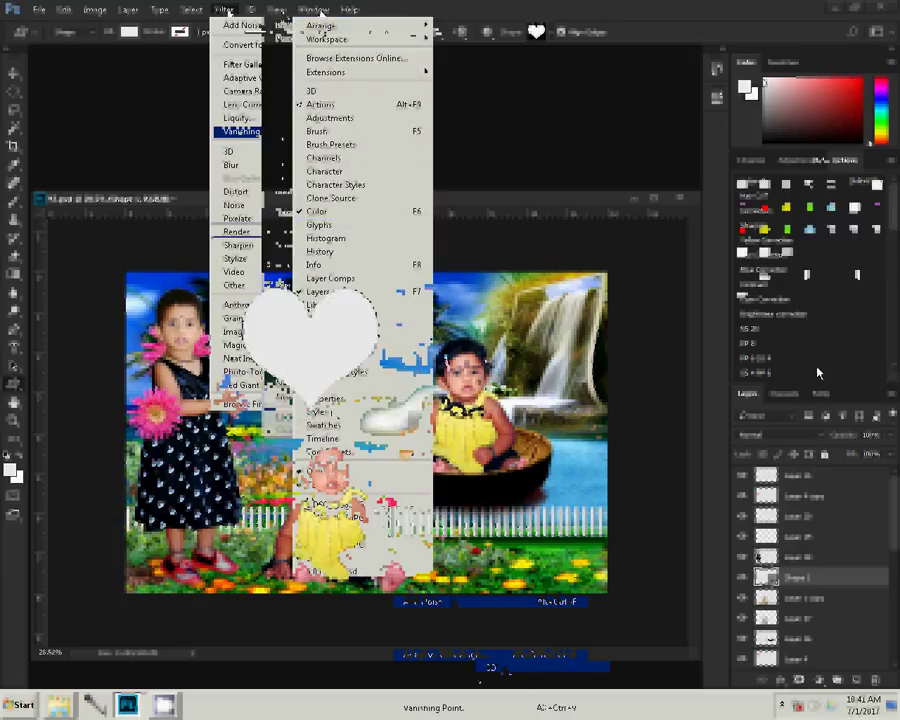
pyautogui.click(742, 231)
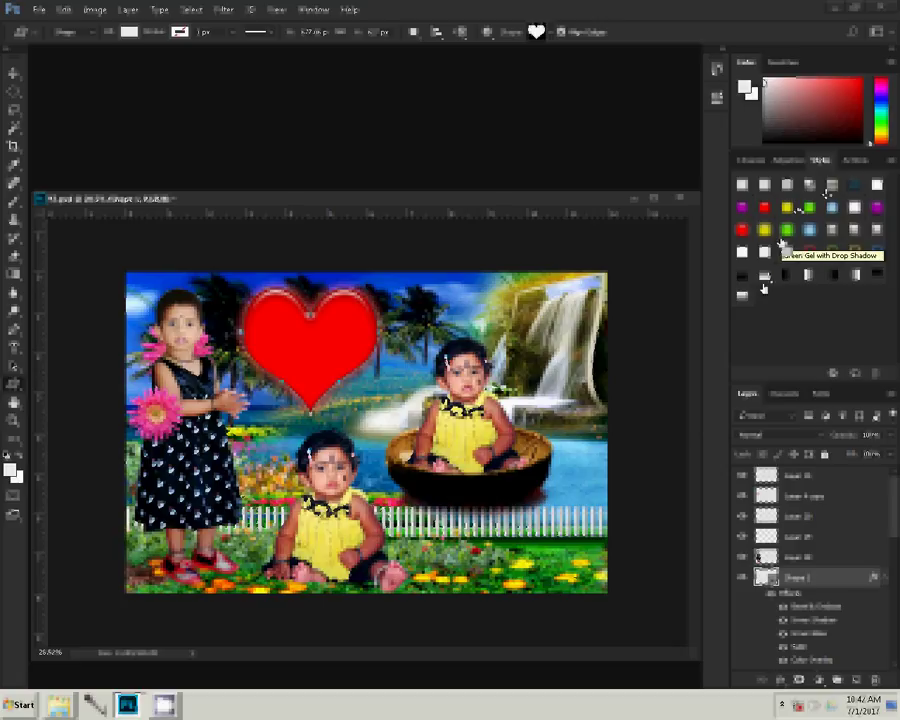
pyautogui.click(763, 276)
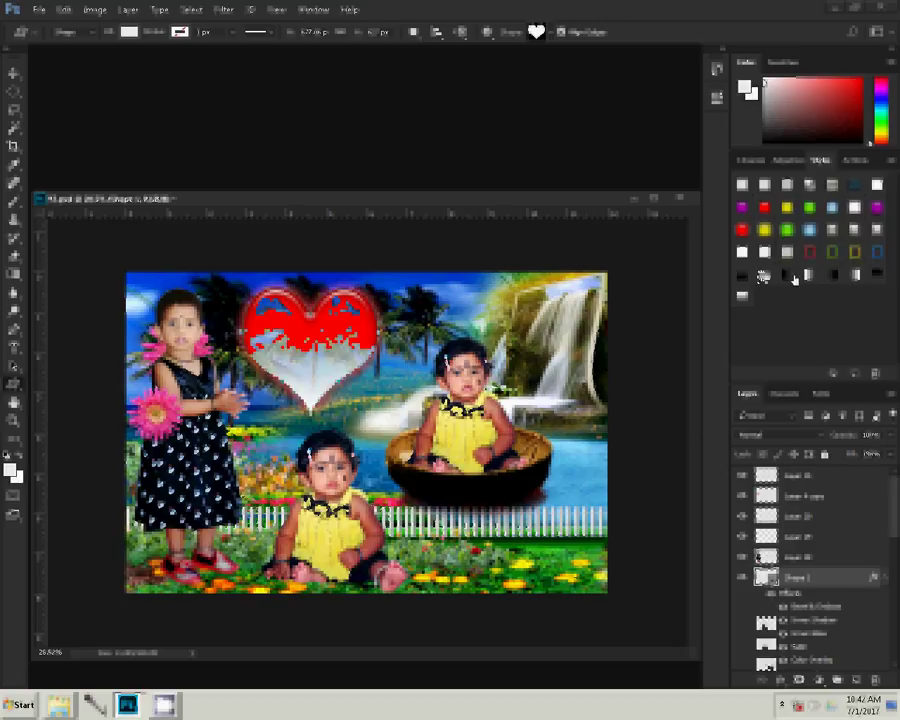
pyautogui.click(787, 276)
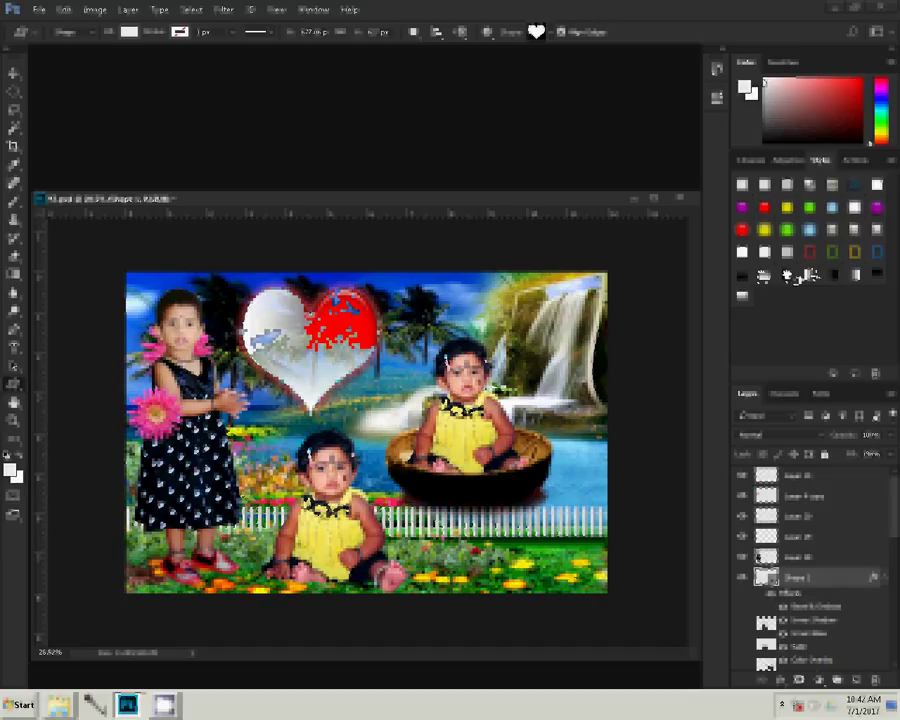
pyautogui.click(763, 230)
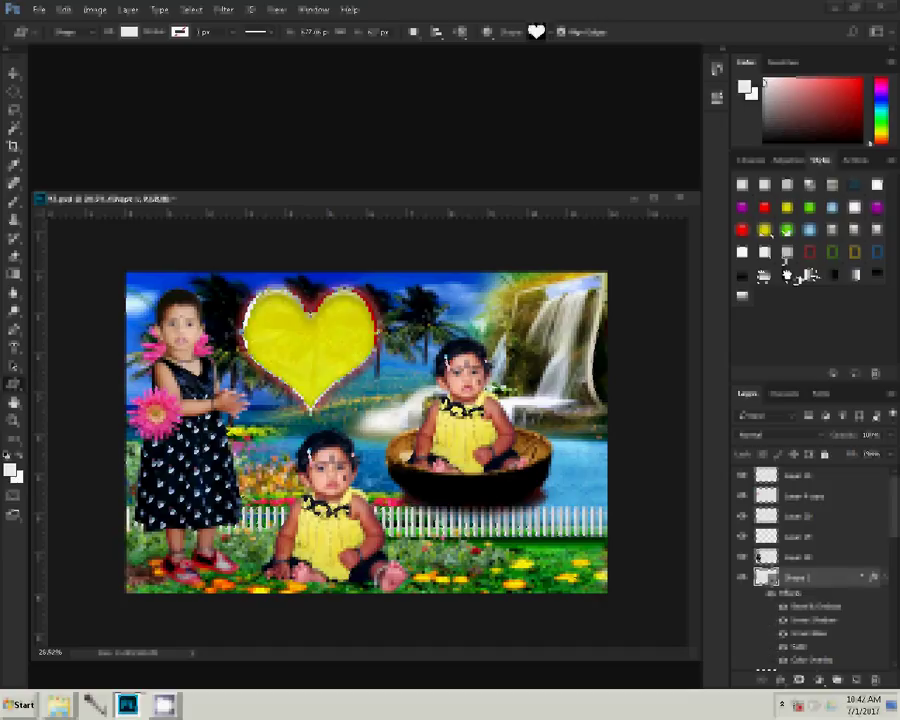
pyautogui.click(787, 230)
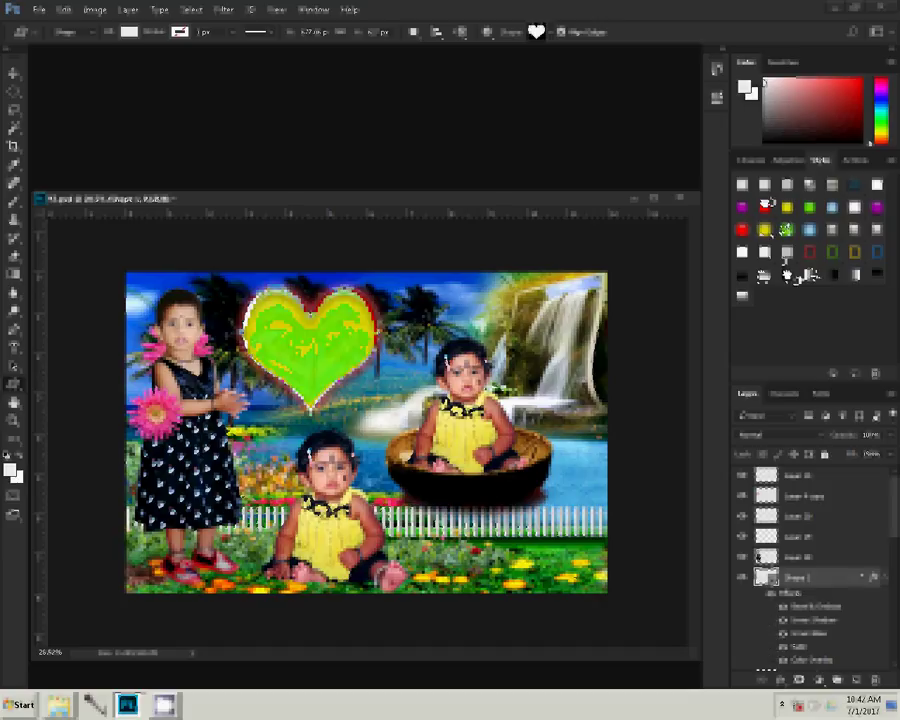
pyautogui.click(765, 207)
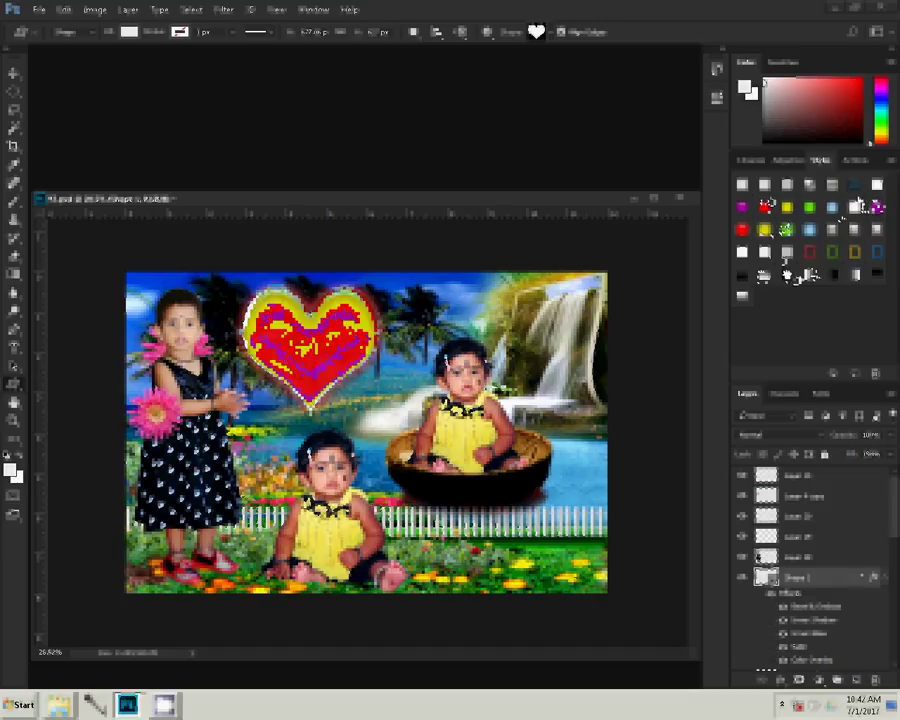
pyautogui.click(877, 207)
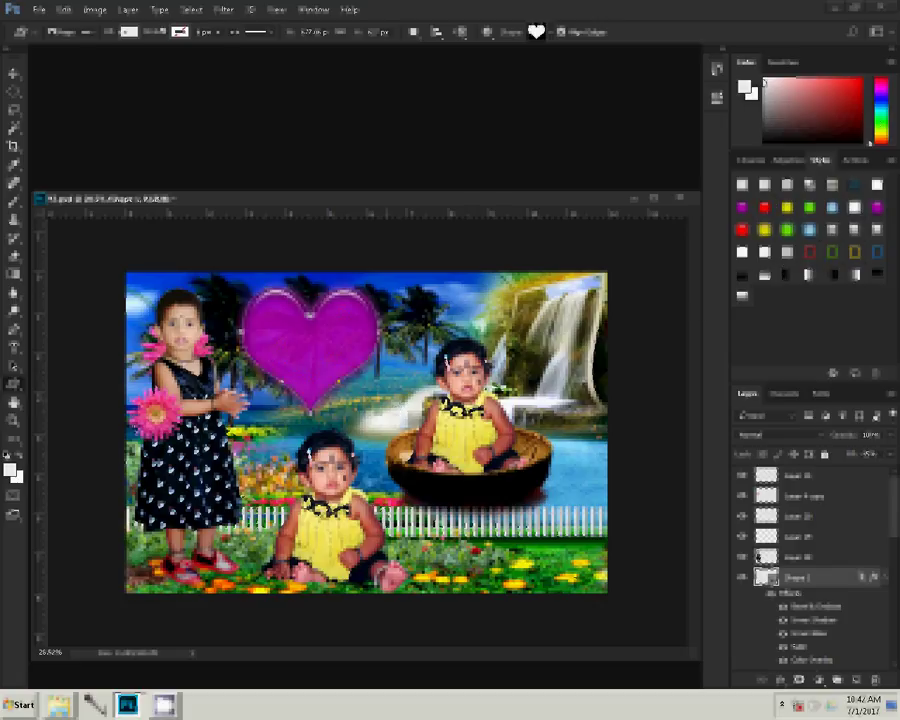
pyautogui.moveTo(109, 364); pyautogui.dragTo(150, 578)
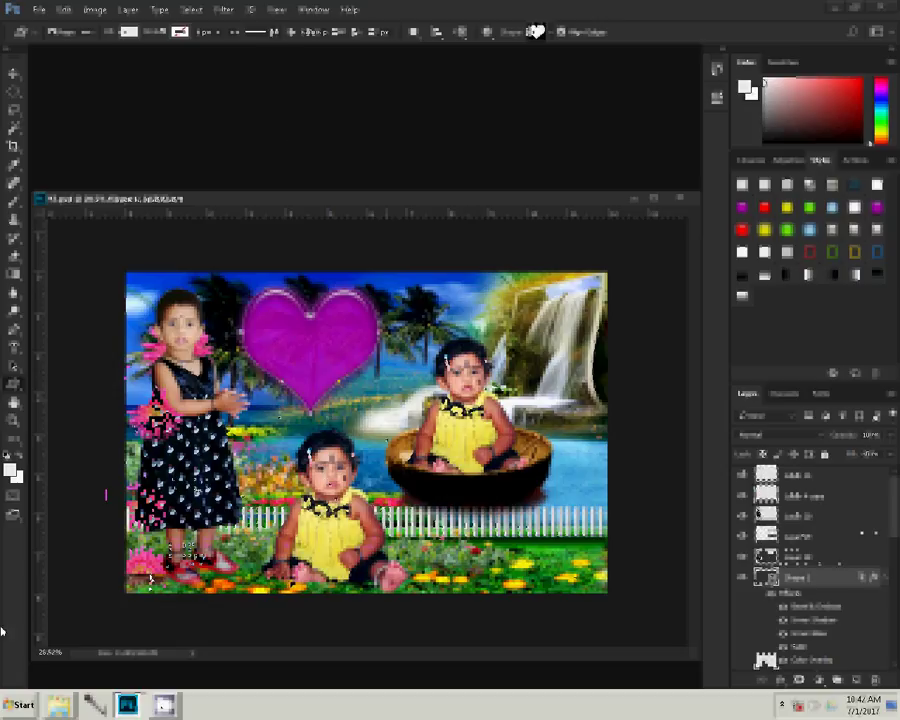
pyautogui.press('v')
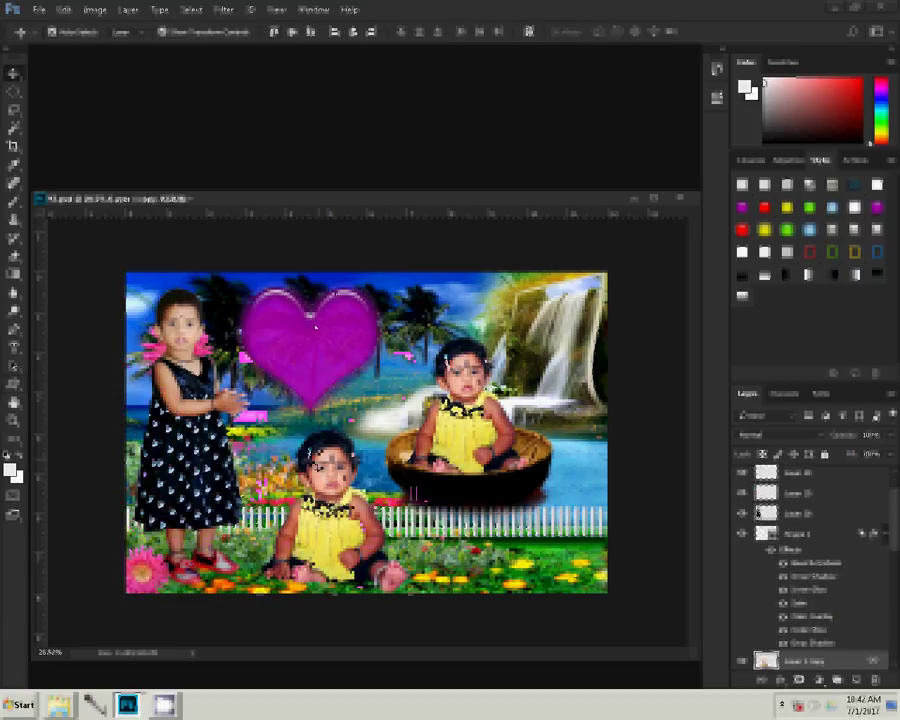
# Duplicate the baby and place the copy over the heart, in front of it.
pyautogui.moveTo(307, 341); pyautogui.dragTo(294, 346)
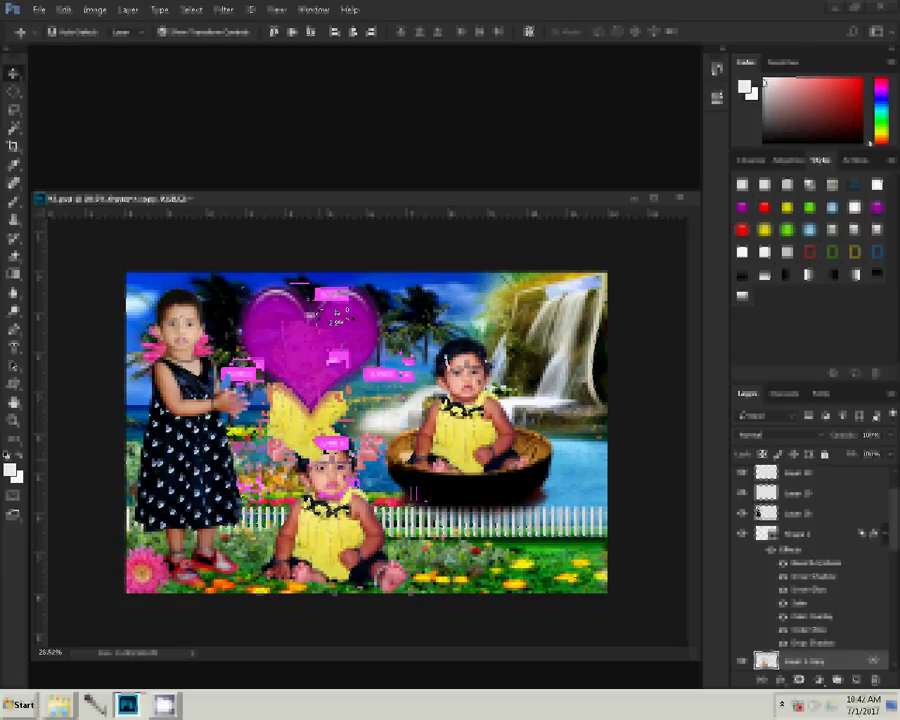
pyautogui.click(758, 511)
pyautogui.moveTo(325, 485); pyautogui.dragTo(295, 385)
pyautogui.hotkey('ctrl', 'shift', ']')
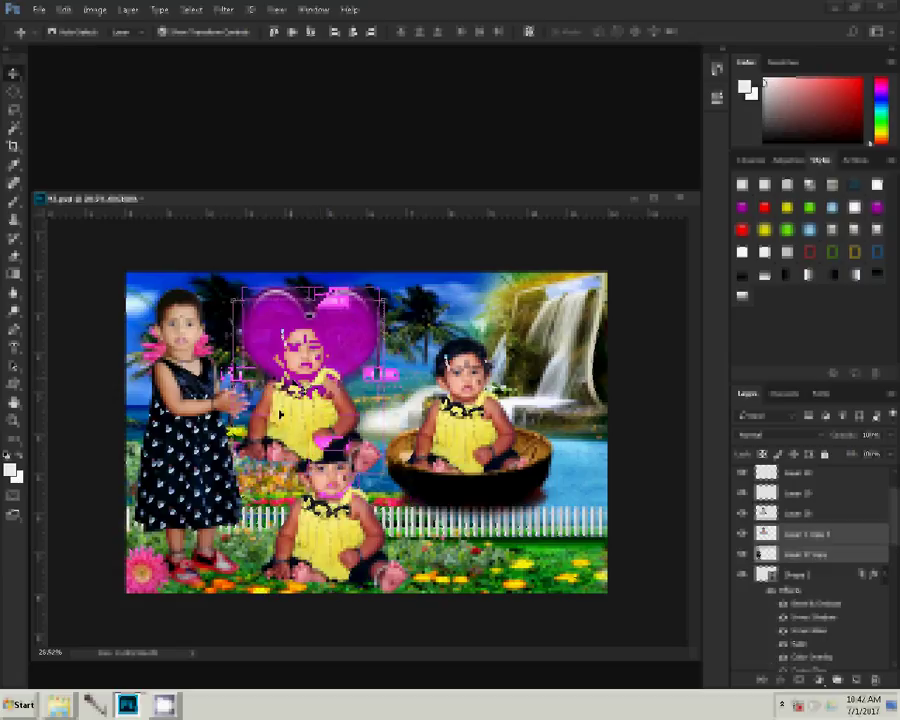
# Erase the portrait's dress and lower body so only the head shows in the heart.
pyautogui.click(797, 515)
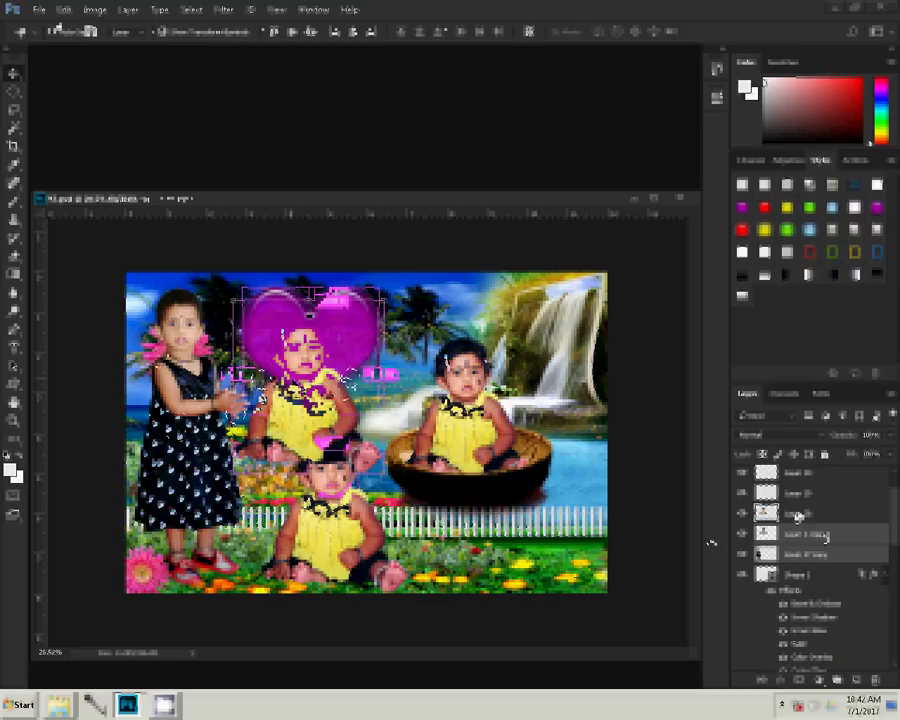
pyautogui.hotkey('ctrl', 'd')
pyautogui.press('e')
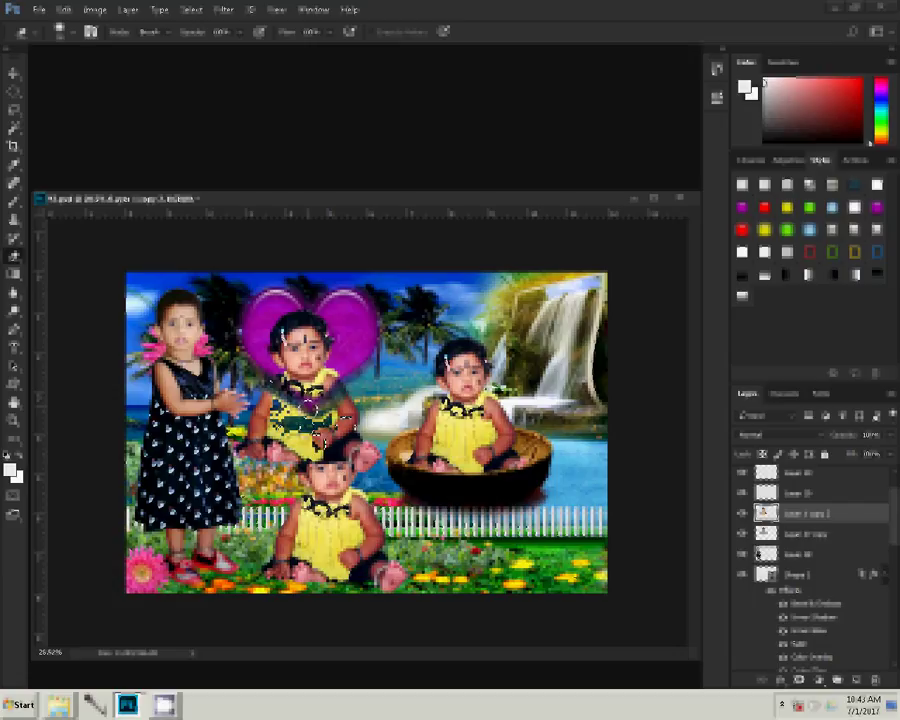
pyautogui.moveTo(300, 425); pyautogui.dragTo(338, 428)
pyautogui.moveTo(265, 412); pyautogui.dragTo(245, 418)
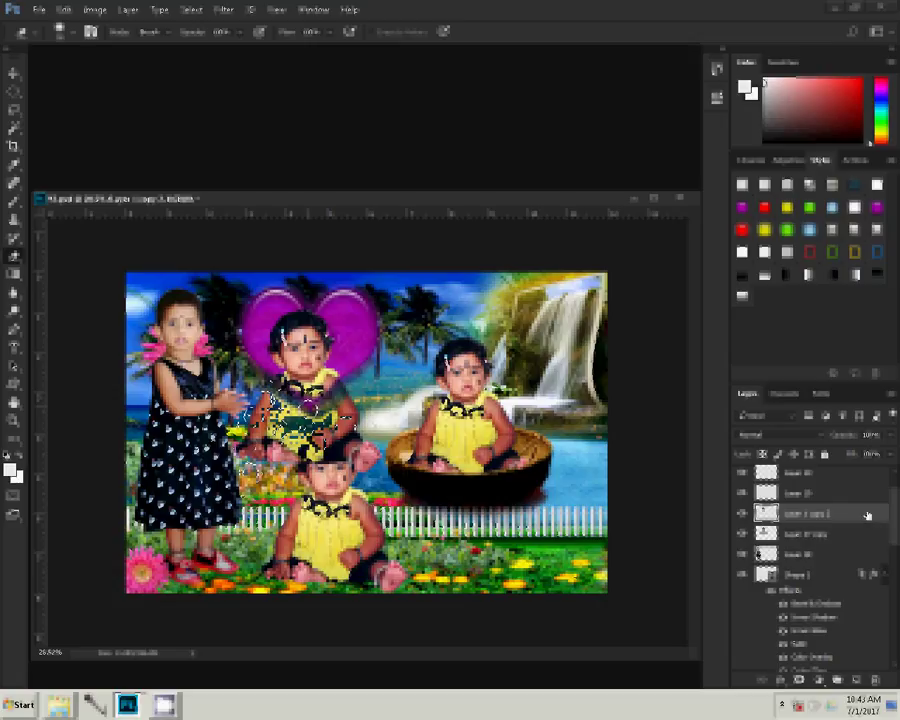
pyautogui.click(812, 546)
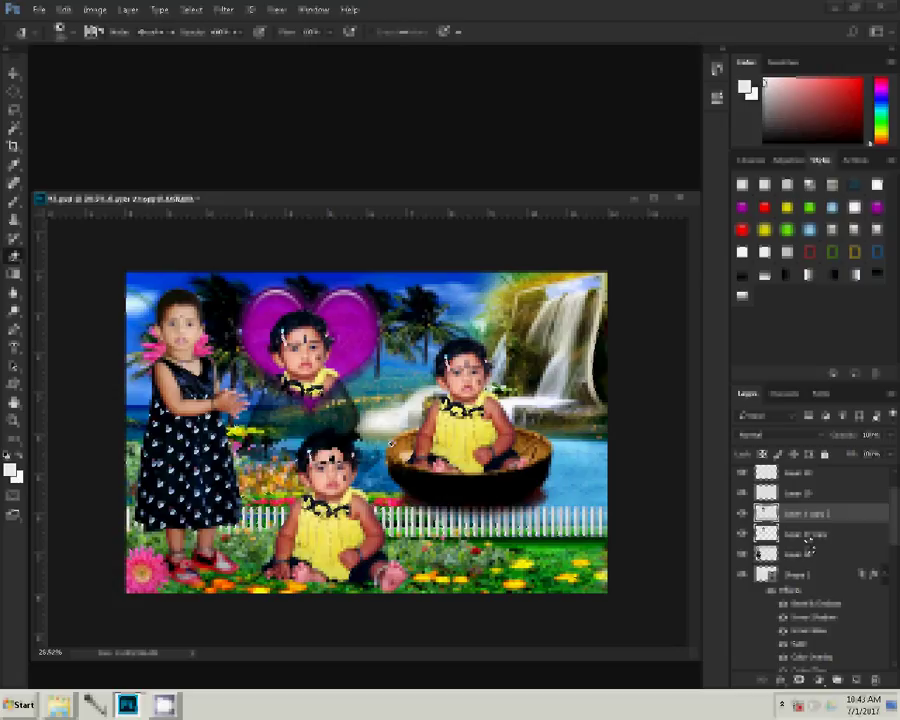
# Zoom out to view the whole image in the window.
pyautogui.press('z')
pyautogui.rightClick(382, 388)
pyautogui.click(408, 388)
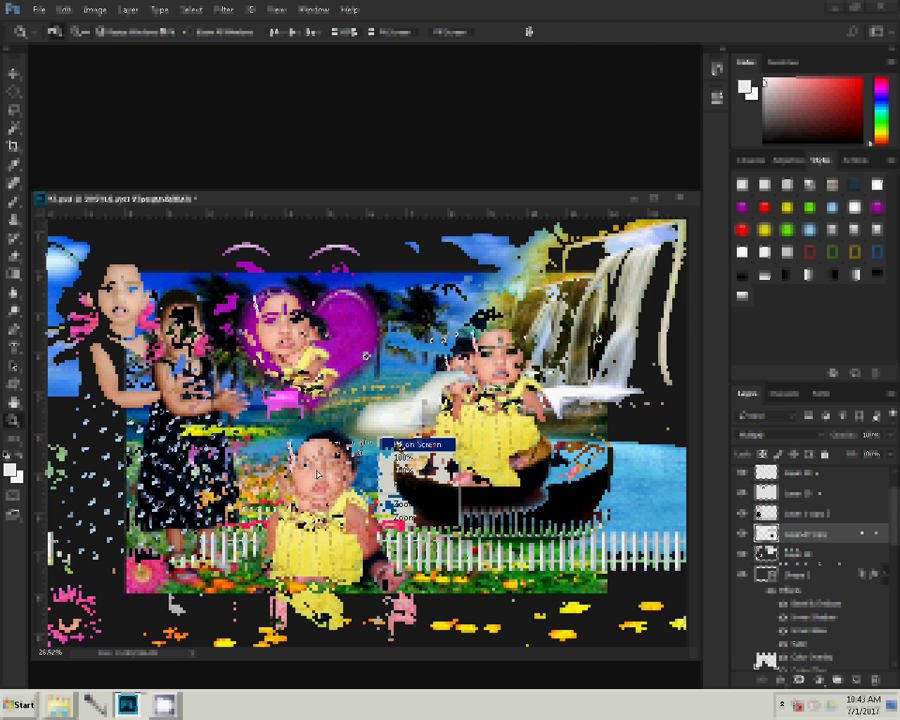
# Fit the full composite on screen and return to the Move tool.
pyautogui.click(420, 444)
pyautogui.press('v')
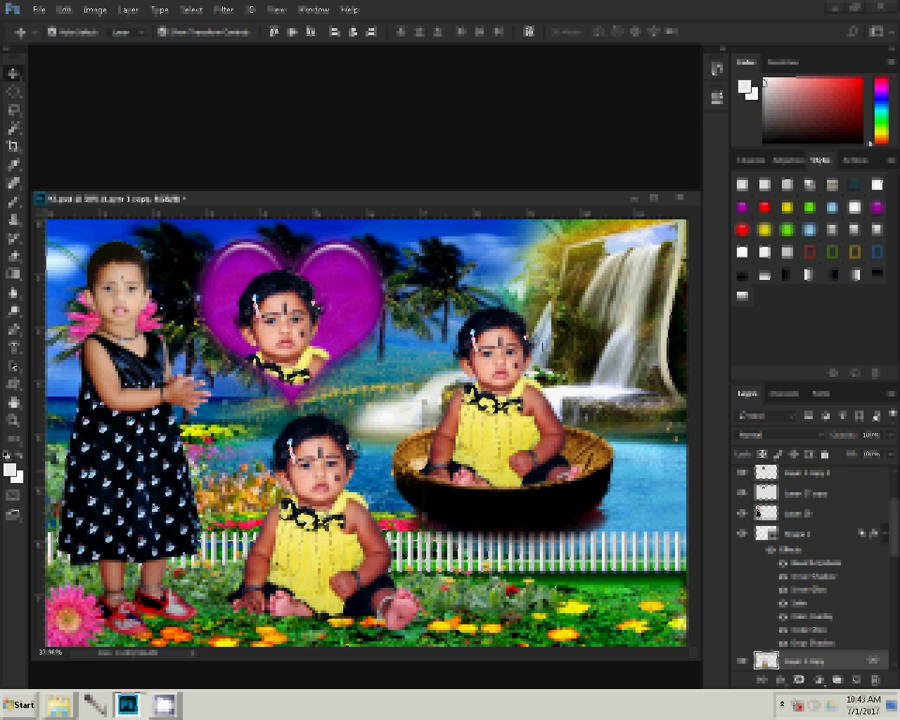